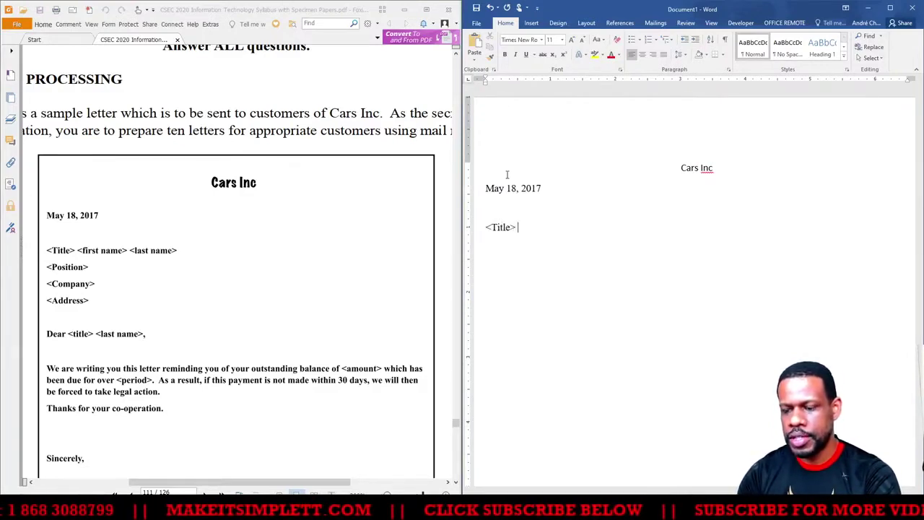
Complete the recipient block with <first name> <last name>, <Position>, <Company> and <Address>, and add the greeting "Dear <title> <last name>,"
{"action": "type", "text": "irst name> <last name> <Position> <Company> <Address>  Dear <title> <last name>,"}
{"action": "key", "text": "Return"}
{"action": "key", "text": "Return"}
Write the outstanding-balance reminder with <amount> and <period> placeholders and the 30-day legal action warning, followed by "Thanks for your co-operation"
{"action": "type", "text": "We are writing you this letter reminding you of your outstanding balace of <amount> which h"}
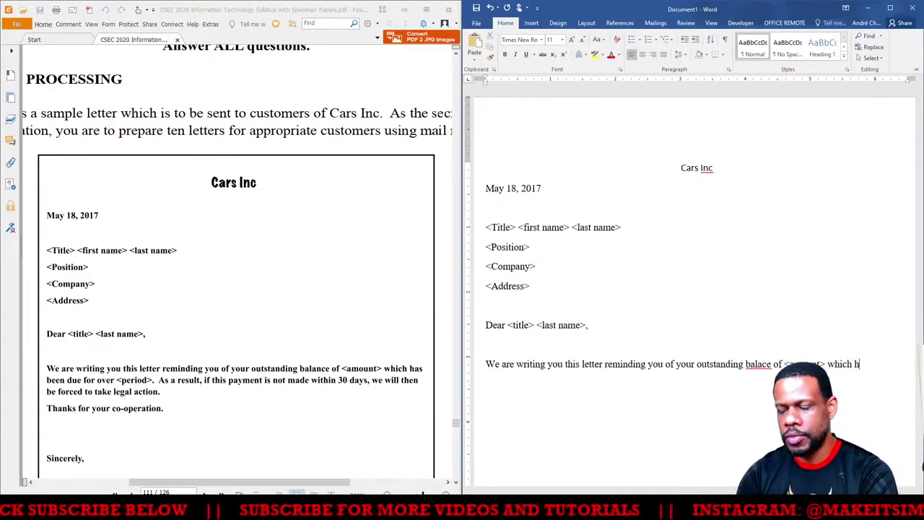
{"action": "type", "text": "as been due for over <period>. As a result, if this payment is not made within 30 days, we will then be forece to take legal action."}
{"action": "key", "text": "Return"}
{"action": "type", "text": "Thanks for your co-operation"}
Add the letter's closing below the thanks line: "Sincerely", the sender's name and "Sales Manager" on separate lines
{"action": "key", "text": "Return"}
{"action": "key", "text": "Return"}
{"action": "key", "text": "Return"}
{"action": "type", "text": "Since"}
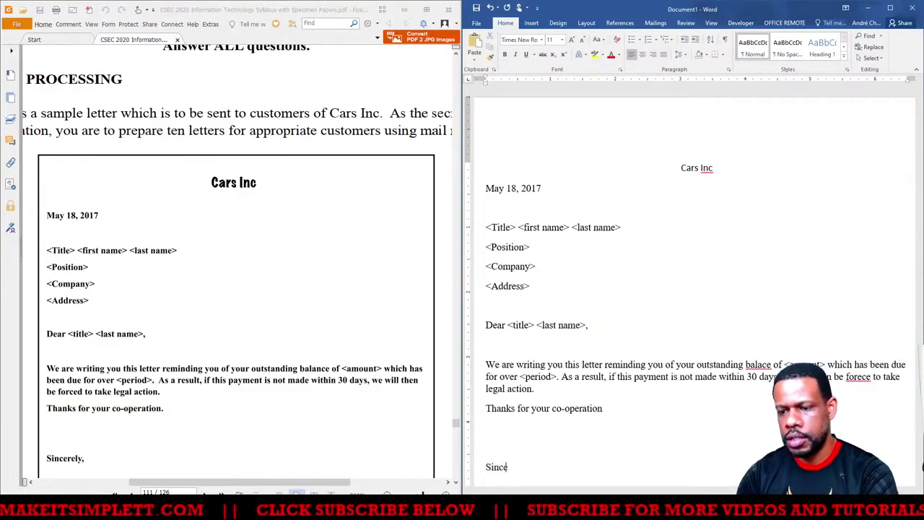
{"action": "type", "text": "rely"}
{"action": "scroll", "coordinate": [236, 260], "scroll_direction": "down", "scroll_amount": 2}
{"action": "scroll", "coordinate": [541, 457], "scroll_direction": "down", "scroll_amount": 2}
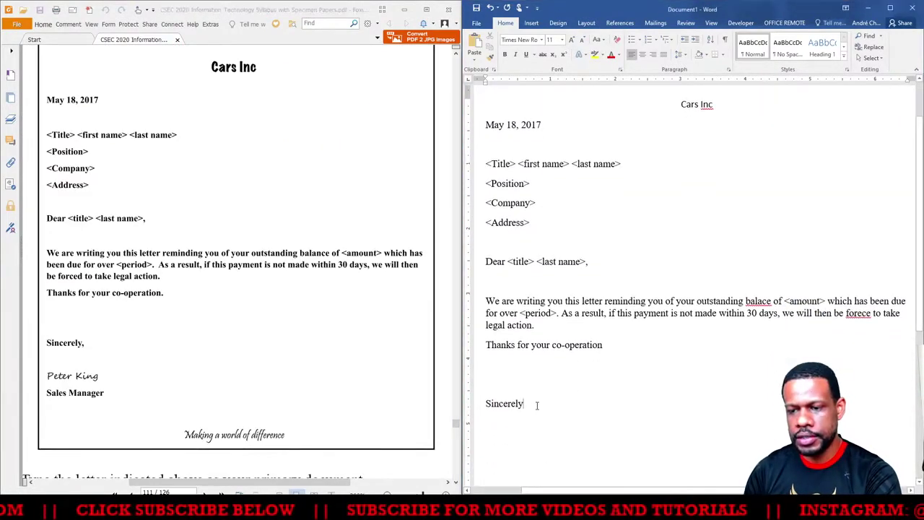
{"action": "key", "text": "Return"}
{"action": "type", "text": "Peter King"}
{"action": "key", "text": "Return"}
{"action": "type", "text": "Sales Manager"}
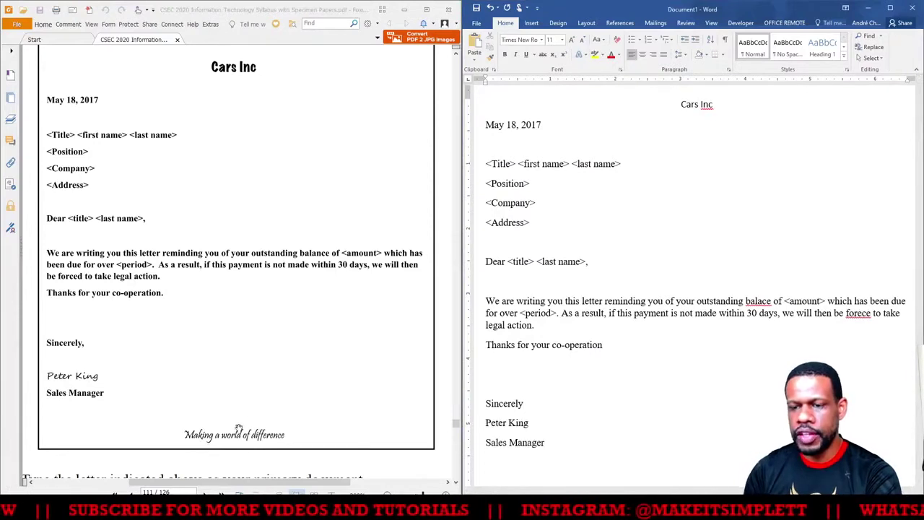
Move the "Cars Inc" title from the letter body into the page header and remove the extra blank header line
{"action": "left_click", "coordinate": [243, 435]}
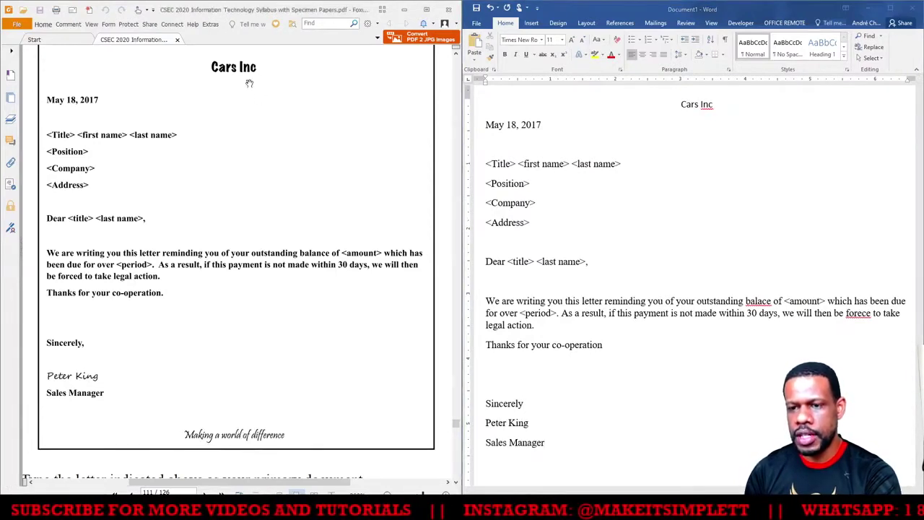
{"action": "scroll", "coordinate": [549, 224], "scroll_direction": "up", "scroll_amount": 2}
{"action": "left_click", "coordinate": [727, 168]}
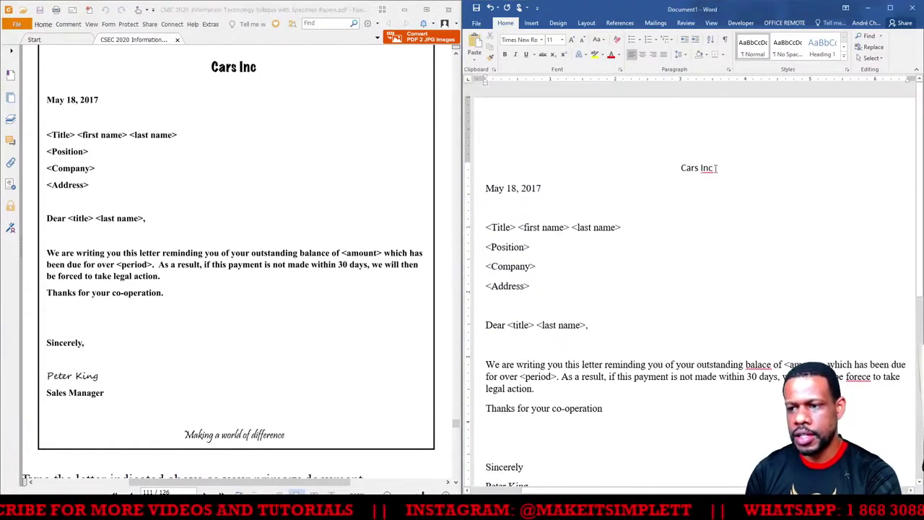
{"action": "triple_click", "coordinate": [715, 168]}
{"action": "key", "text": "ctrl+c"}
{"action": "key", "text": "Delete"}
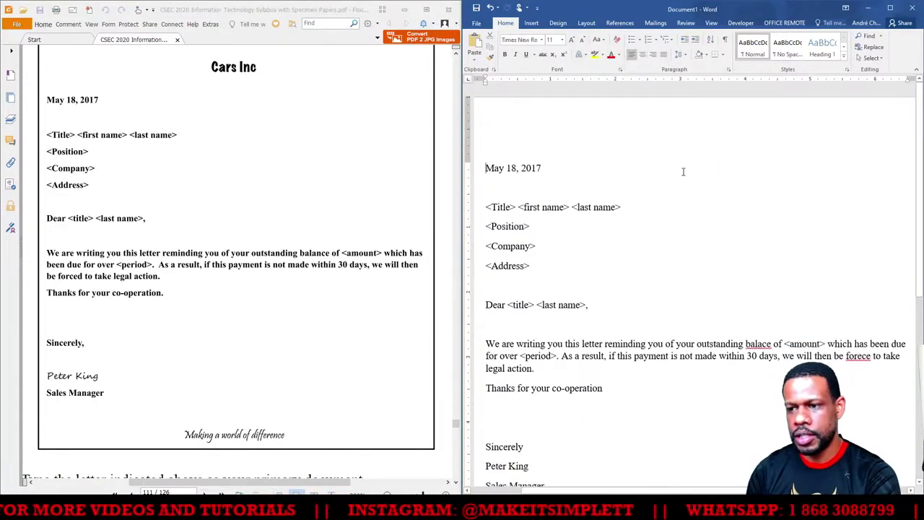
{"action": "double_click", "coordinate": [672, 143]}
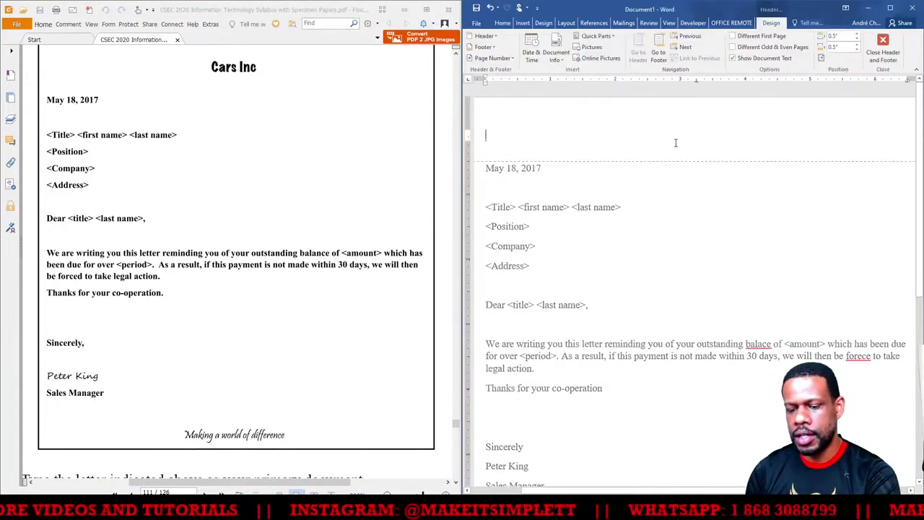
{"action": "key", "text": "ctrl+v"}
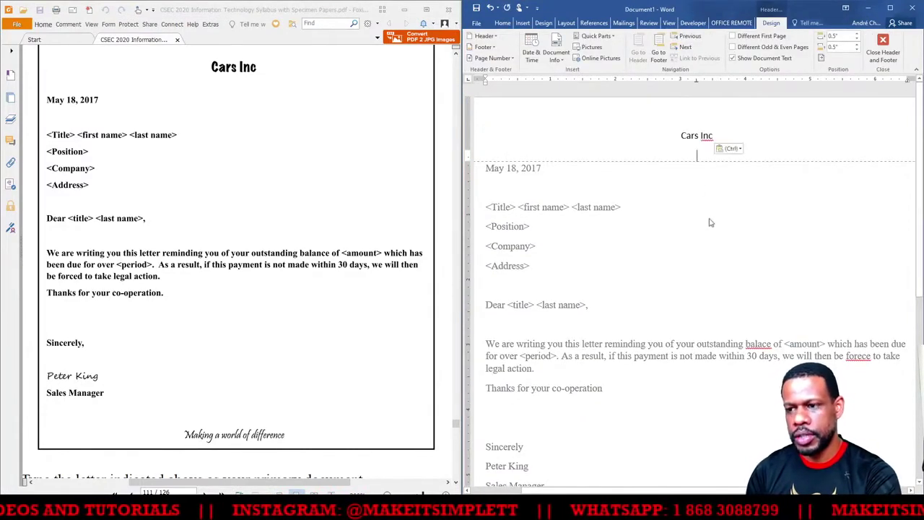
{"action": "key", "text": "ctrl+l"}
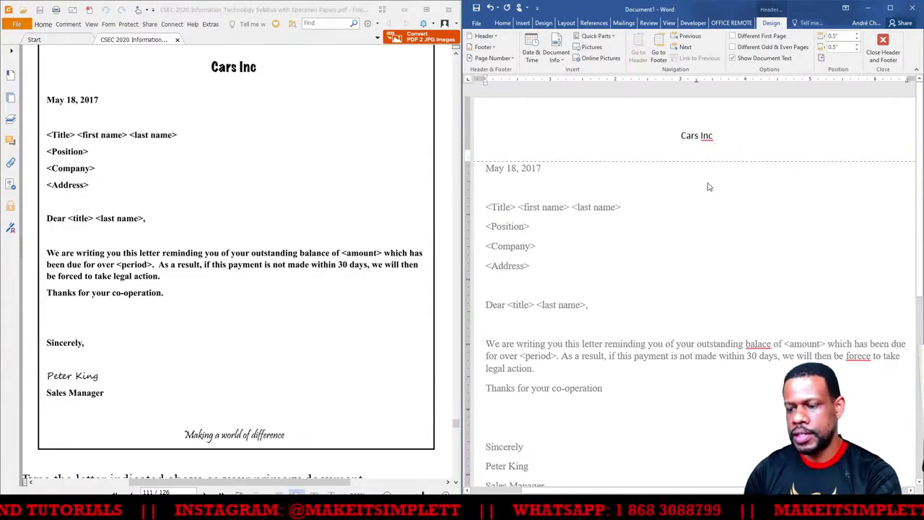
{"action": "left_click", "coordinate": [714, 135]}
Add the centred slogan "Making a world of a difference" to the page footer and return to the letter body
{"action": "scroll", "coordinate": [709, 453], "scroll_direction": "down", "scroll_amount": 10}
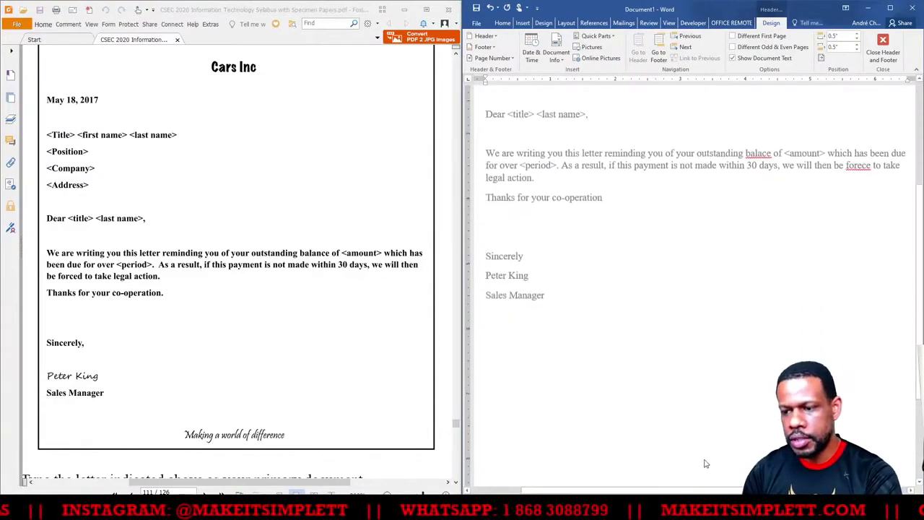
{"action": "type", "text": "Making a "}
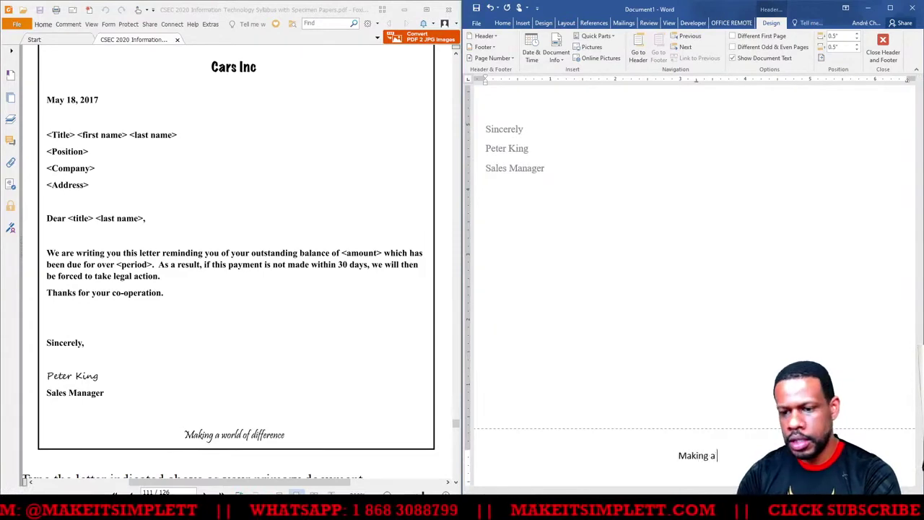
{"action": "type", "text": "world "}
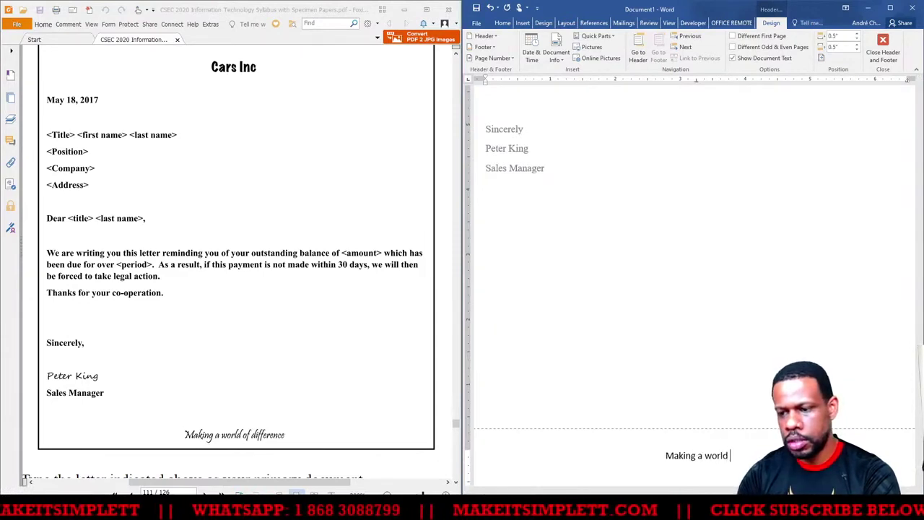
{"action": "type", "text": "of a difference"}
{"action": "double_click", "coordinate": [637, 265]}
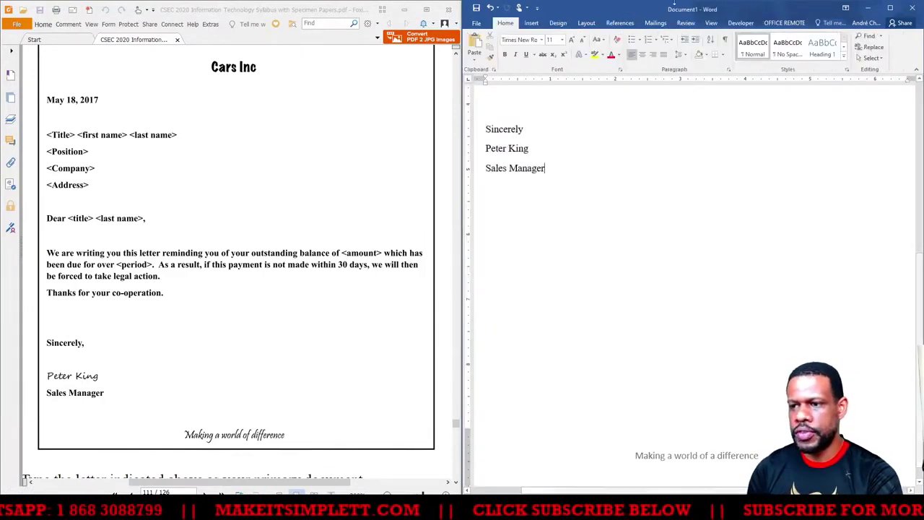
Set the header title "Cars Inc" in the Arial Black font and return to the letter body
{"action": "scroll", "coordinate": [637, 265], "scroll_direction": "up", "scroll_amount": 5}
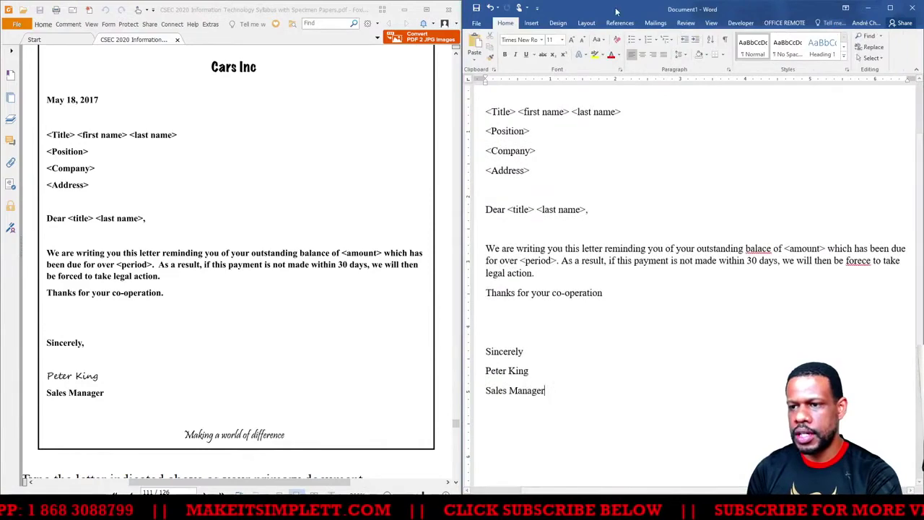
{"action": "left_click", "coordinate": [533, 23]}
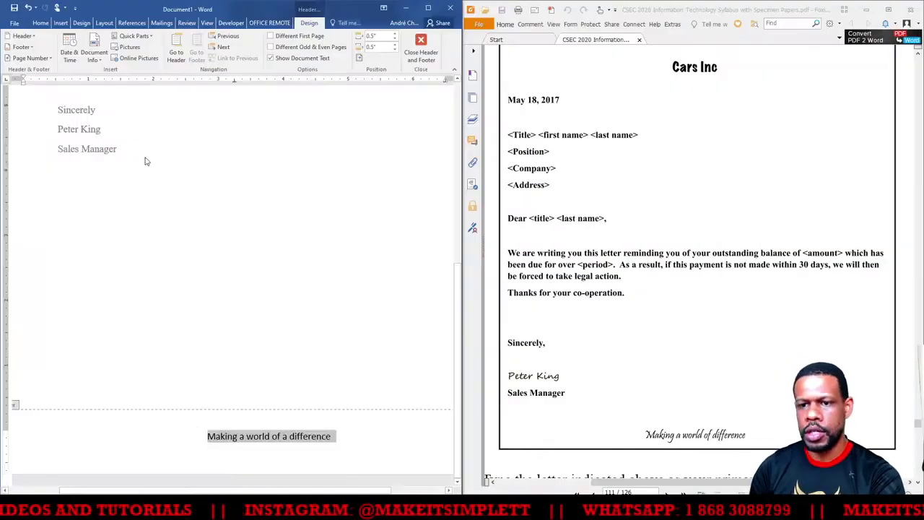
{"action": "scroll", "coordinate": [141, 158], "scroll_direction": "up", "scroll_amount": 8}
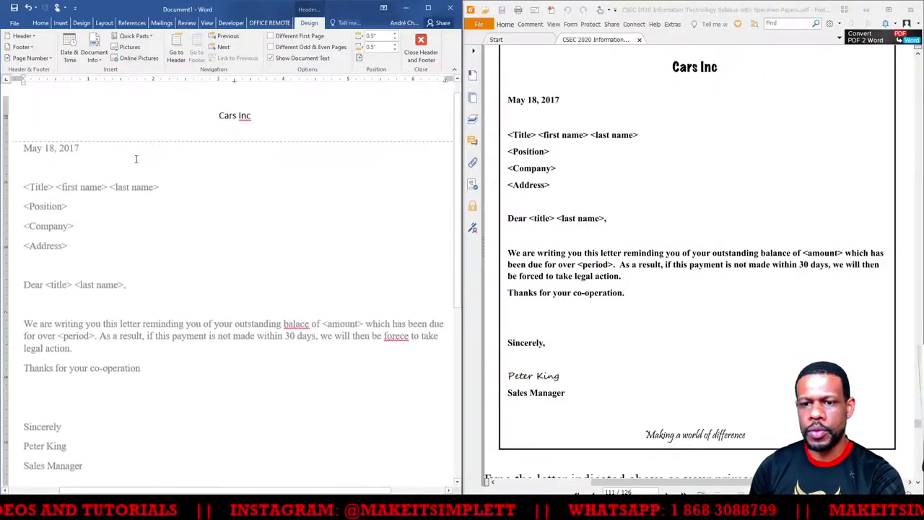
{"action": "triple_click", "coordinate": [219, 150]}
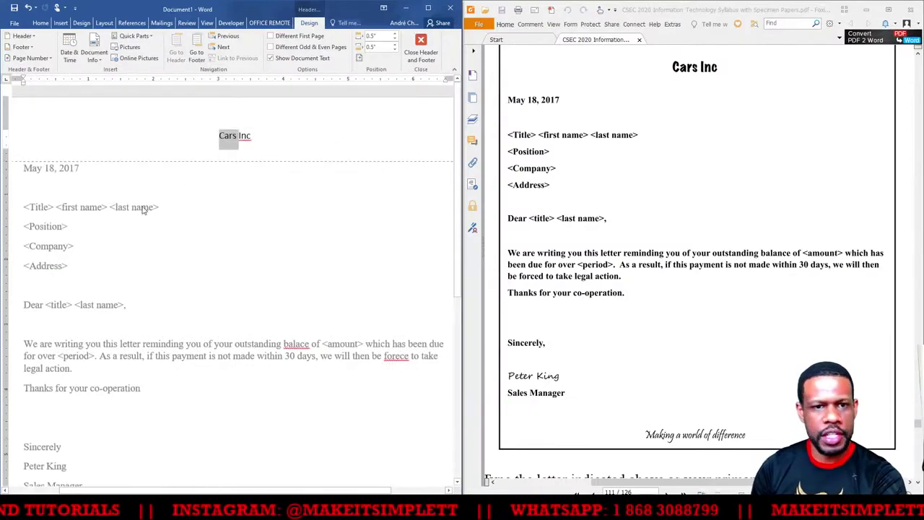
{"action": "left_click", "coordinate": [658, 131]}
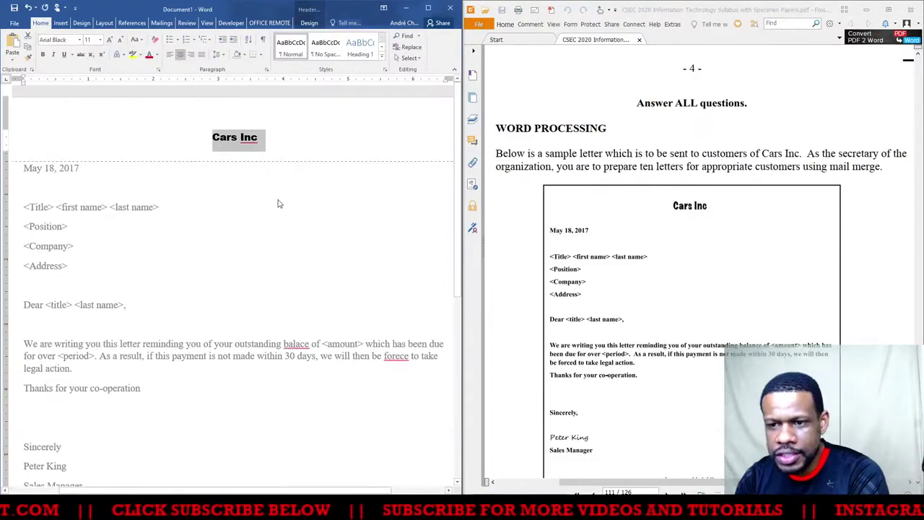
{"action": "double_click", "coordinate": [276, 203]}
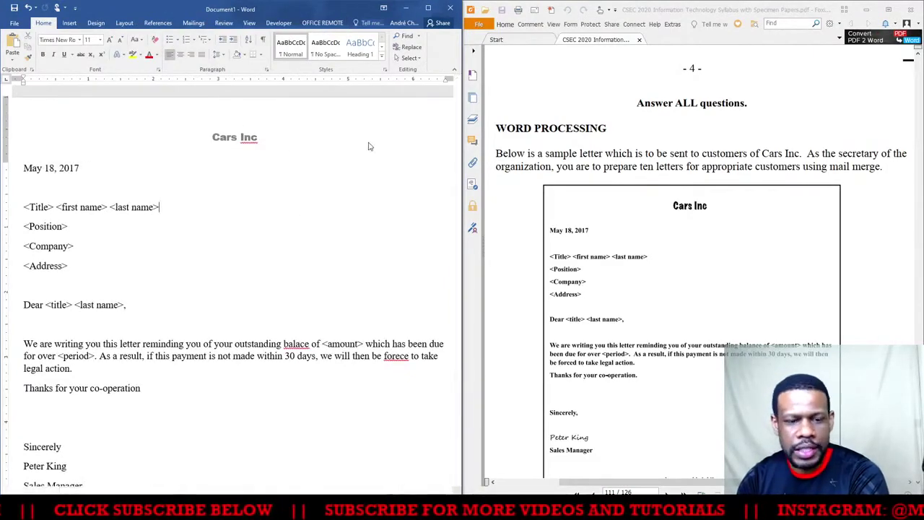
Set the sender's name in the letter's closing in the Blackadder ITC font
{"action": "scroll", "coordinate": [202, 260], "scroll_direction": "down", "scroll_amount": 4}
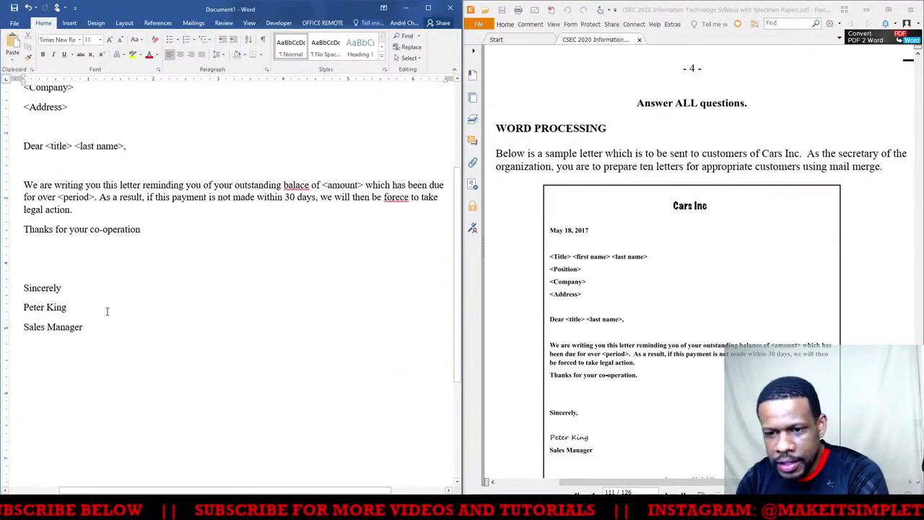
{"action": "left_click_drag", "start_coordinate": [81, 304], "coordinate": [21, 307]}
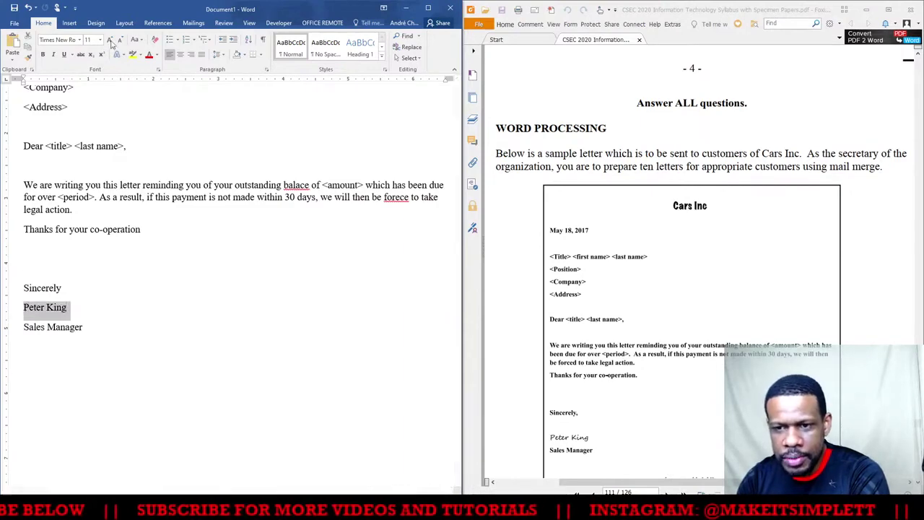
{"action": "left_click", "coordinate": [79, 40]}
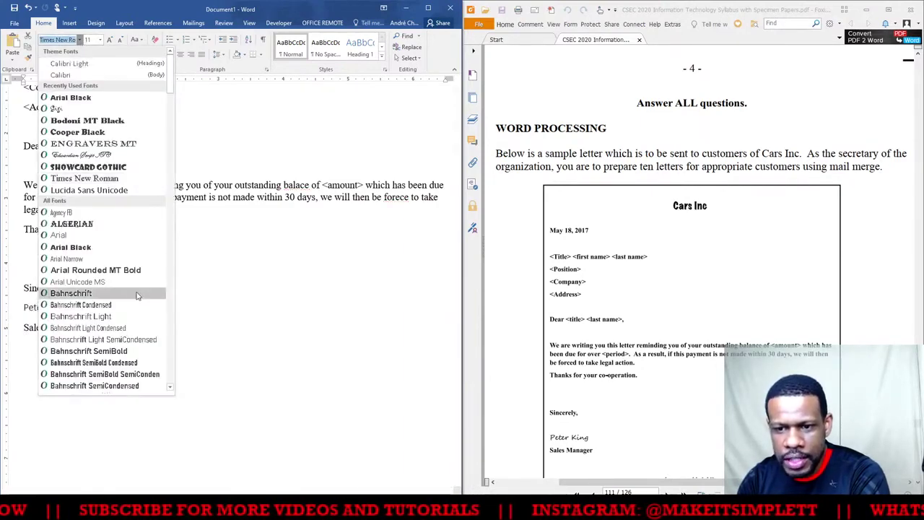
{"action": "scroll", "coordinate": [128, 290], "scroll_direction": "down", "scroll_amount": 8}
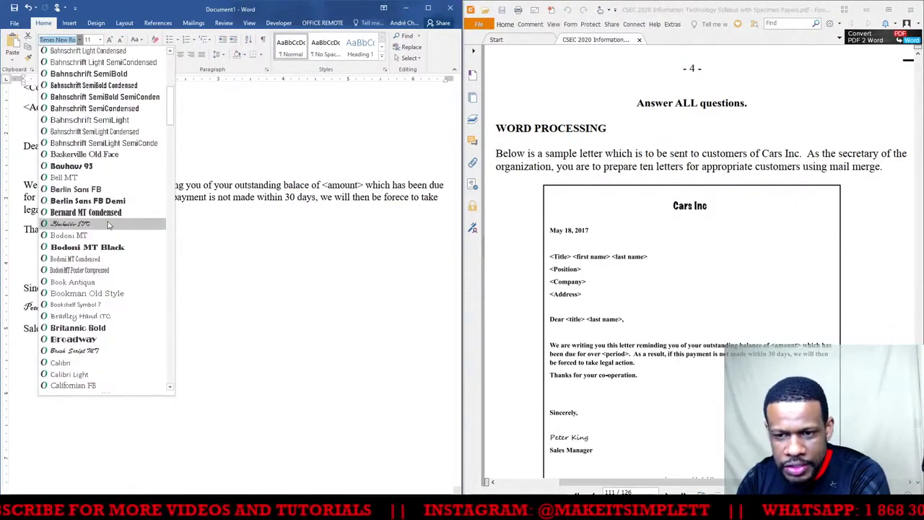
{"action": "left_click", "coordinate": [108, 224]}
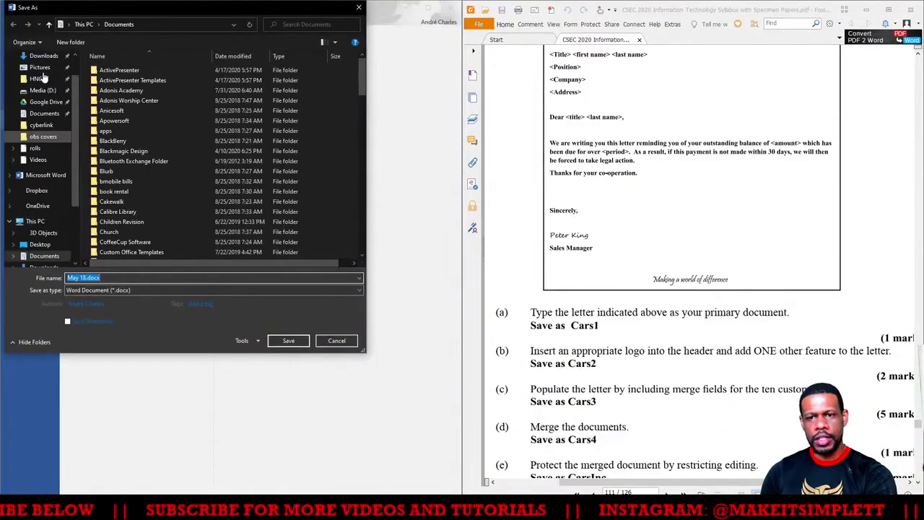
Save the letter as a Word document named Cars1 in the fakep3 folder on the Desktop
{"action": "scroll", "coordinate": [44, 77], "scroll_direction": "up", "scroll_amount": 2}
{"action": "left_click", "coordinate": [44, 75]}
{"action": "left_click", "coordinate": [116, 278]}
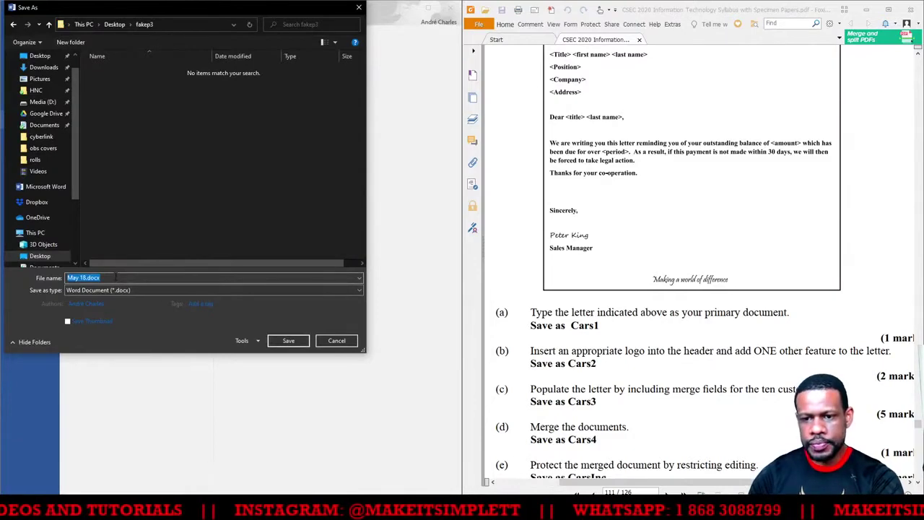
{"action": "key", "text": "BackSpace"}
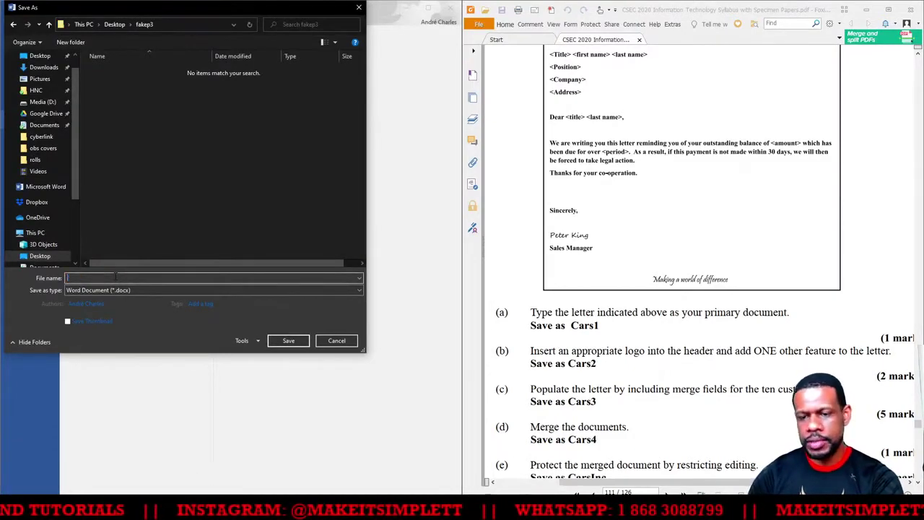
{"action": "type", "text": "Cars"}
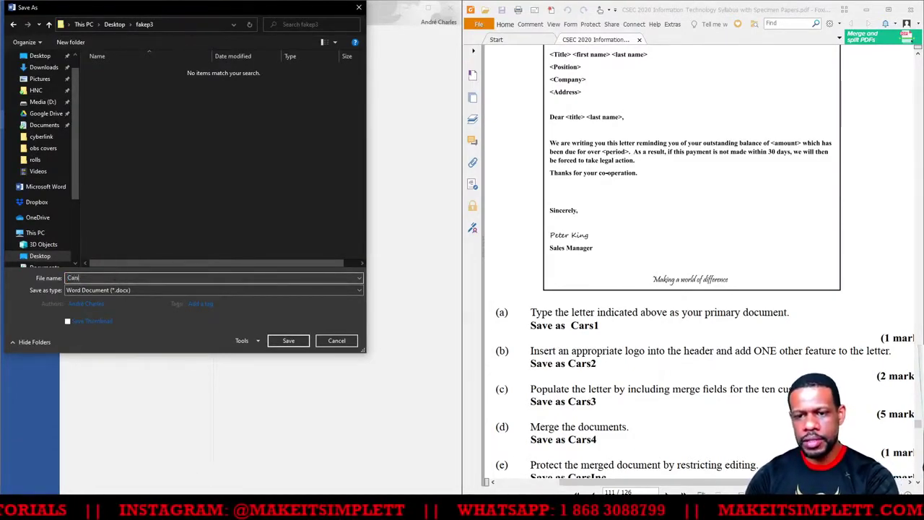
{"action": "type", "text": "1"}
{"action": "key", "text": "Return"}
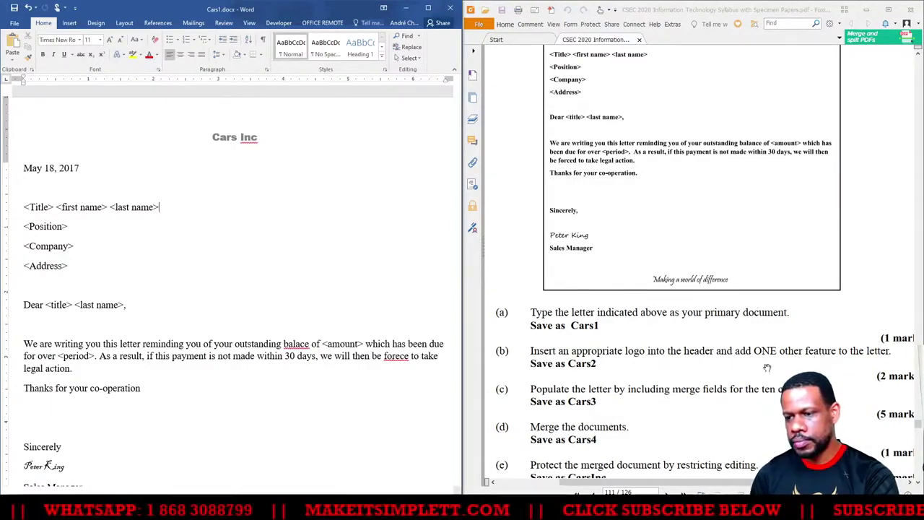
{"action": "double_click", "coordinate": [260, 137]}
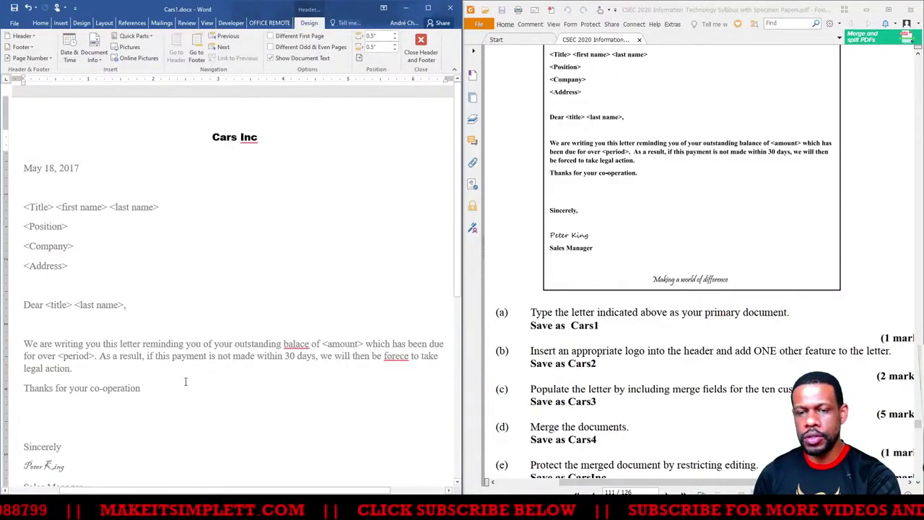
{"action": "double_click", "coordinate": [163, 394]}
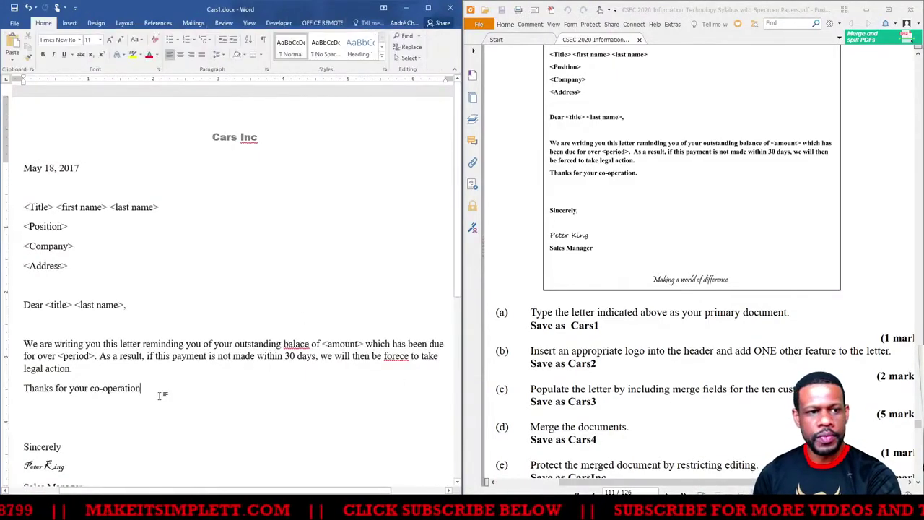
{"action": "double_click", "coordinate": [271, 142]}
{"action": "double_click", "coordinate": [278, 199]}
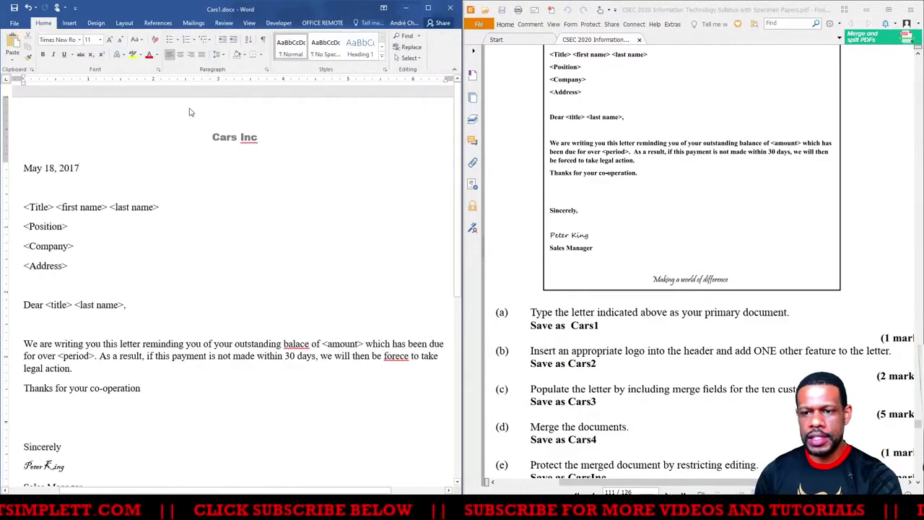
Insert the makeITsimple logo picture into the header below "Cars Inc"
{"action": "double_click", "coordinate": [282, 130]}
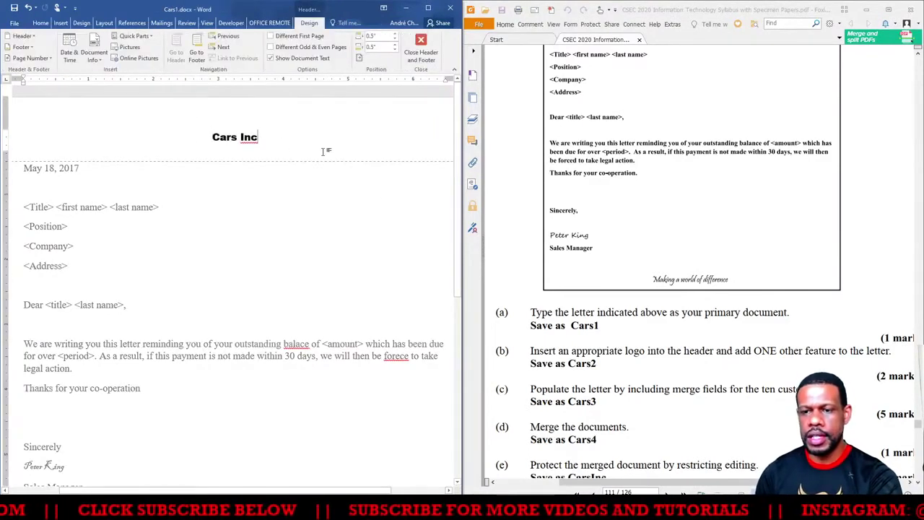
{"action": "left_click", "coordinate": [61, 23]}
{"action": "left_click", "coordinate": [59, 48]}
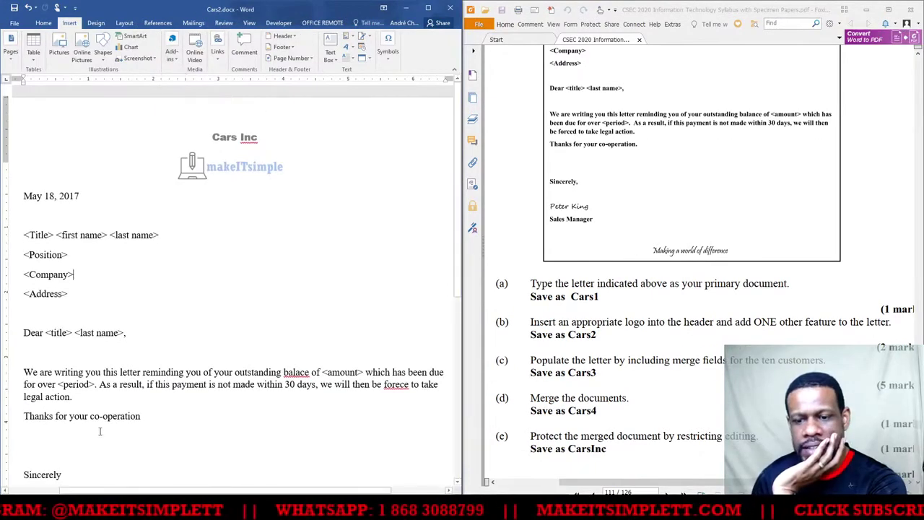
Insert a one-row, four-column table reading "I", "Put", "In", "A table" above the thank-you line and save the letter as Cars2
{"action": "key", "text": "Return"}
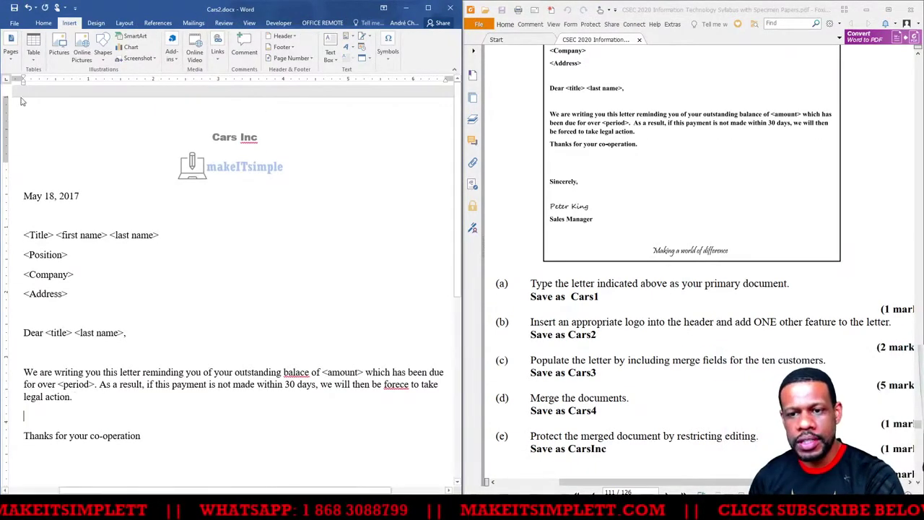
{"action": "left_click", "coordinate": [34, 59]}
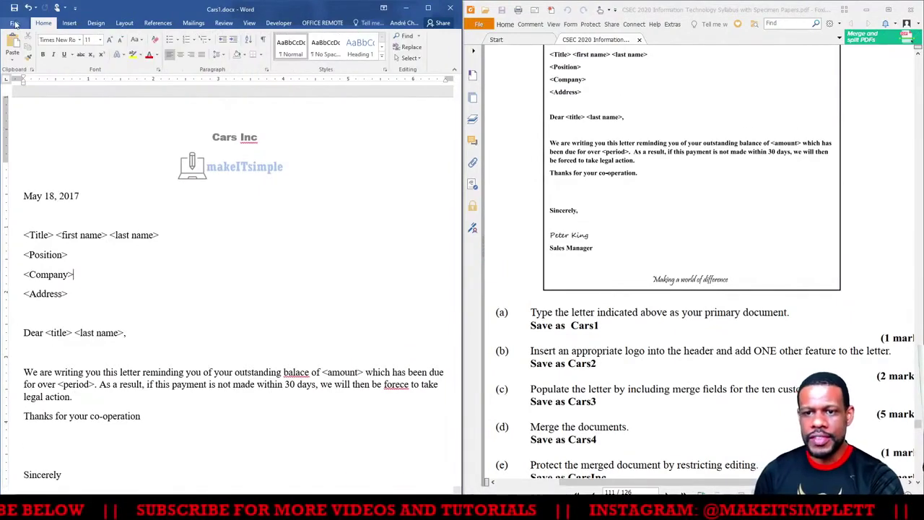
{"action": "left_click", "coordinate": [14, 24]}
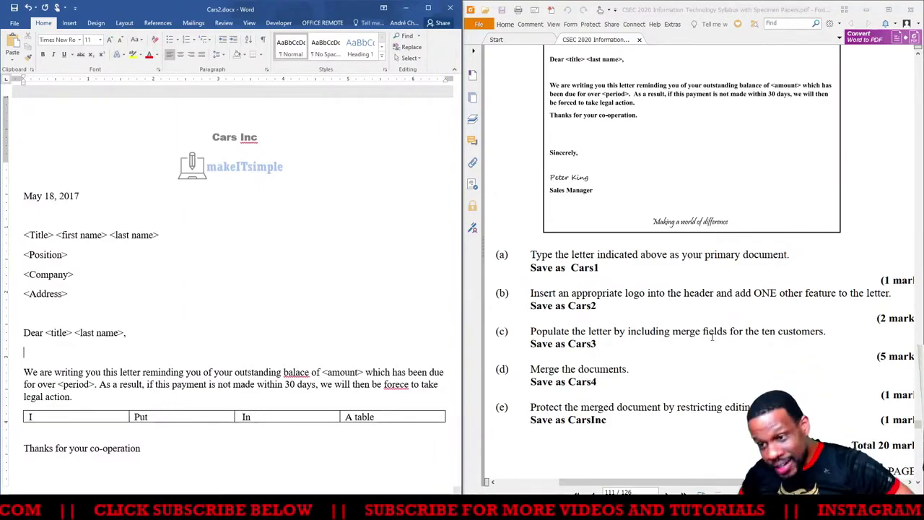
Create a new mail merge recipient list of ten customers with title, names, address, position, company name, amount and period
{"action": "scroll", "coordinate": [712, 339], "scroll_direction": "down", "scroll_amount": 2}
{"action": "left_click", "coordinate": [192, 22]}
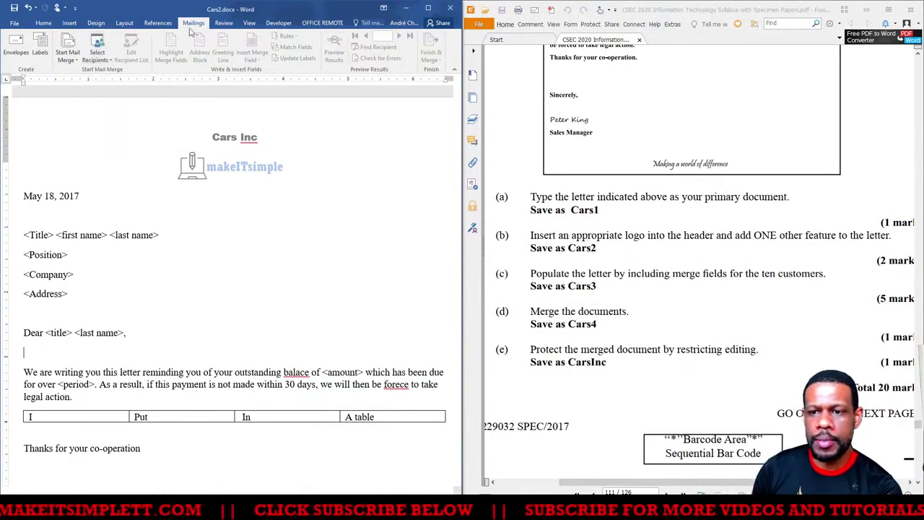
{"action": "left_click", "coordinate": [96, 56]}
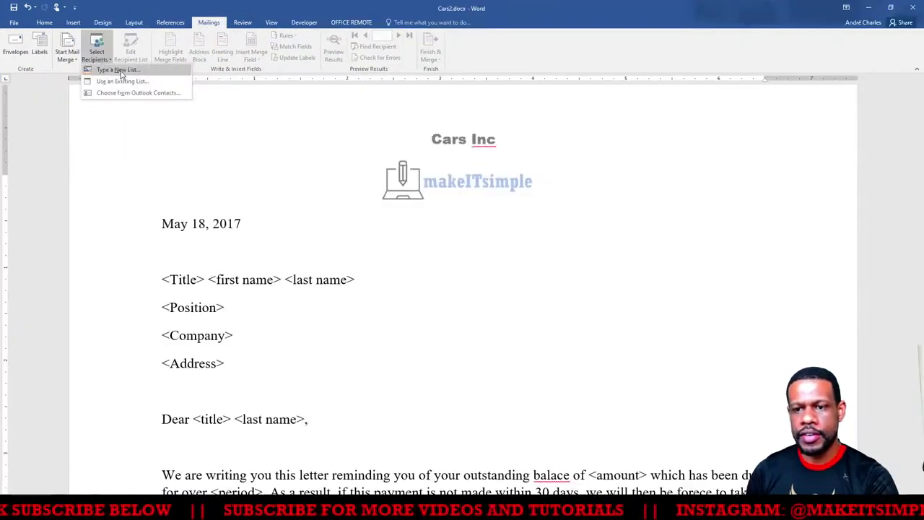
{"action": "left_click", "coordinate": [120, 70]}
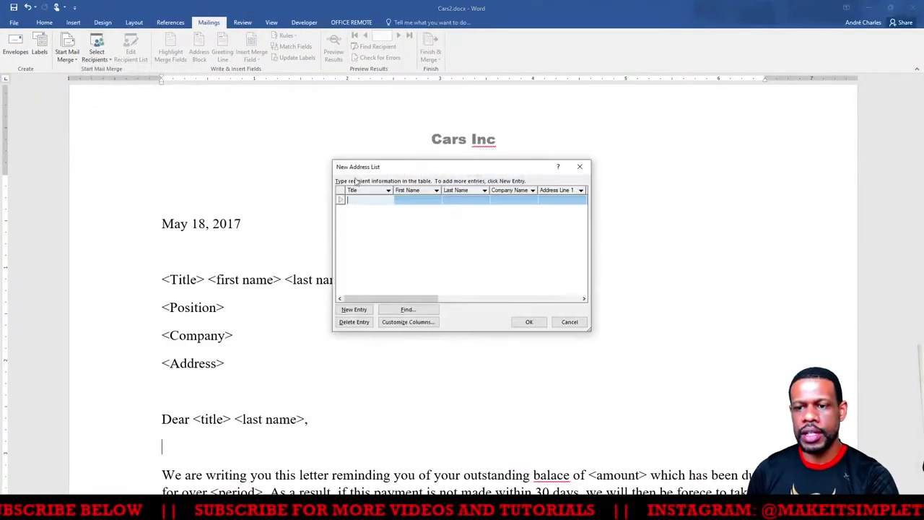
{"action": "left_click_drag", "start_coordinate": [455, 171], "coordinate": [658, 167]}
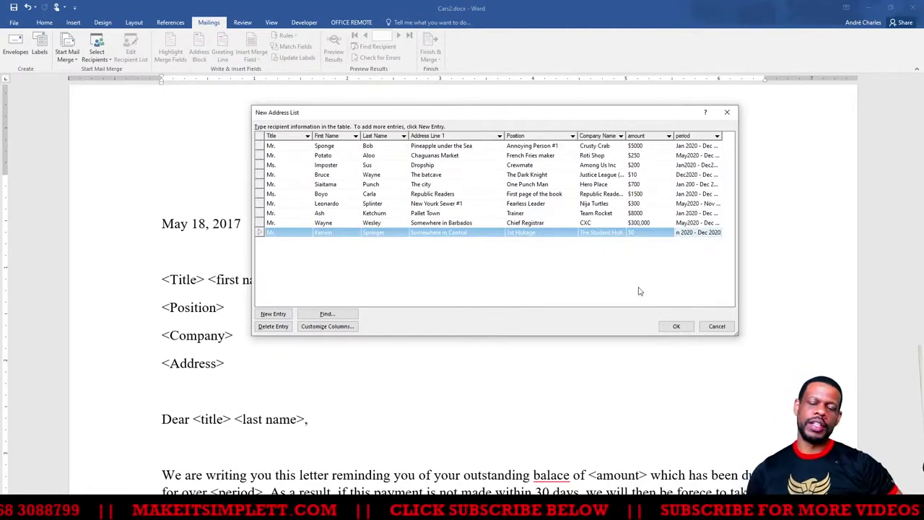
Finish the recipient list and save it as an address list named cses in the My Data Sources folder
{"action": "left_click", "coordinate": [677, 325]}
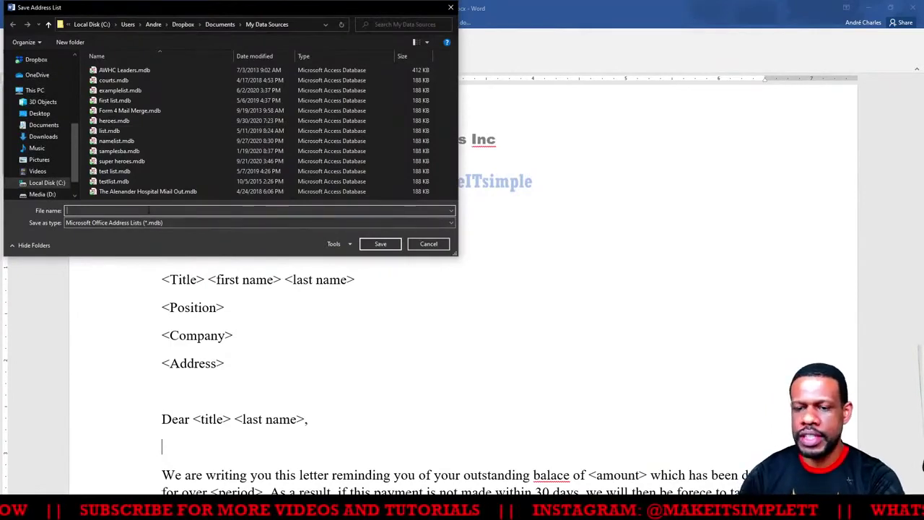
{"action": "type", "text": "cses"}
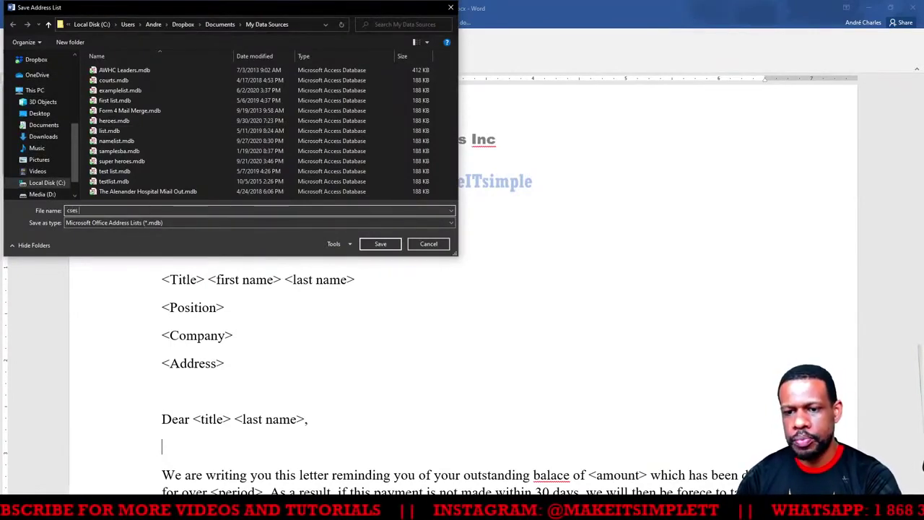
{"action": "key", "text": "Return"}
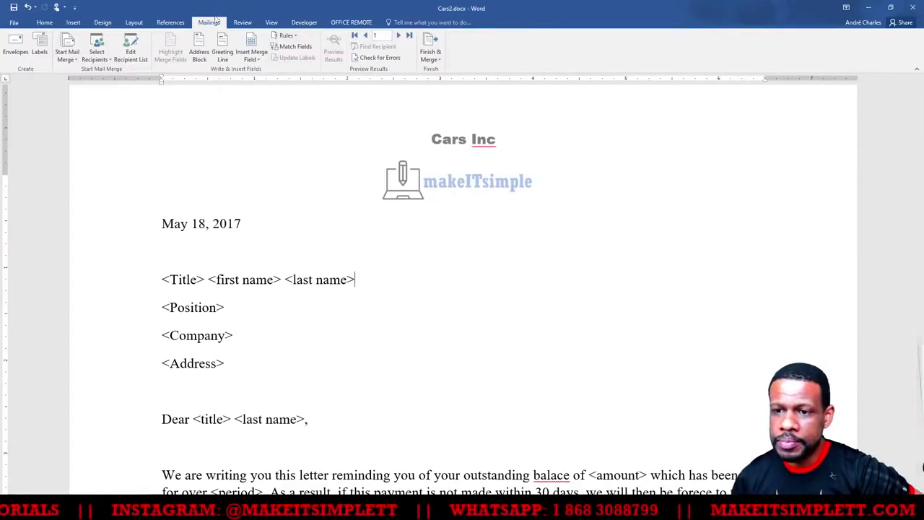
{"action": "left_click", "coordinate": [252, 58]}
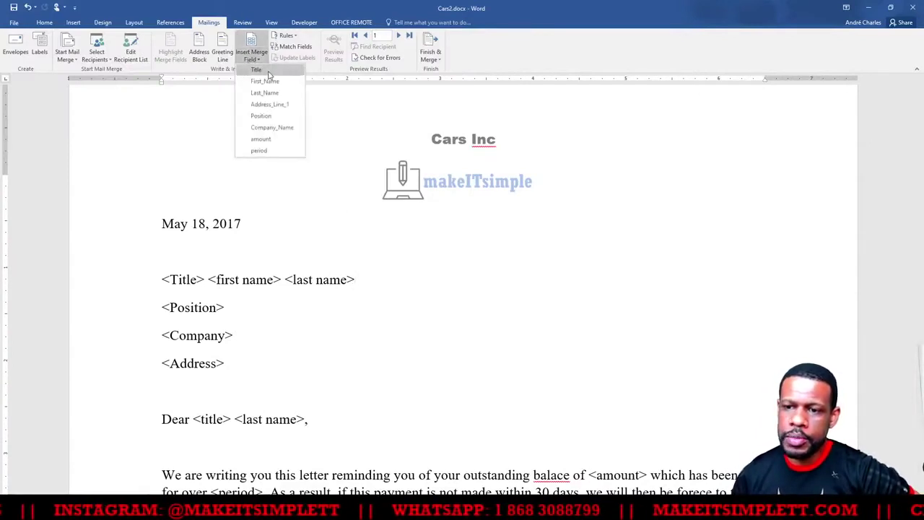
{"action": "left_click", "coordinate": [179, 247]}
{"action": "left_click_drag", "start_coordinate": [162, 280], "coordinate": [203, 287]}
{"action": "left_click", "coordinate": [251, 58]}
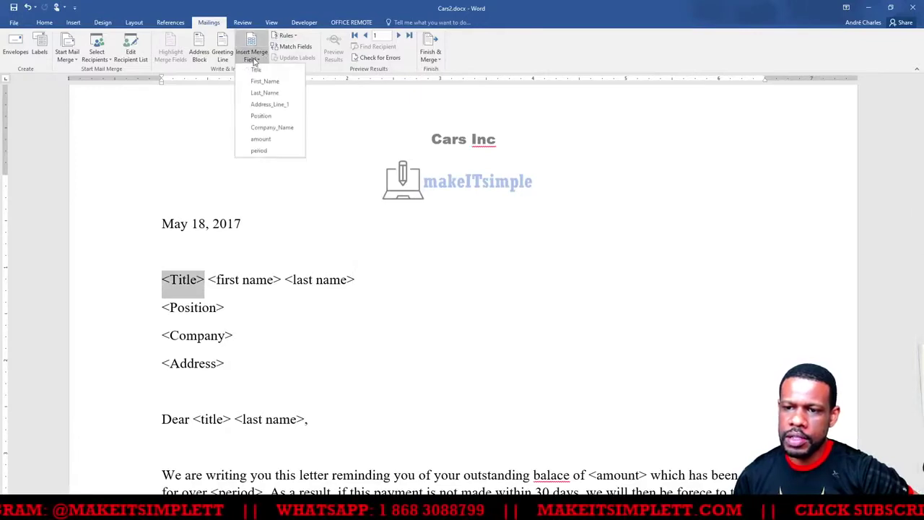
{"action": "left_click", "coordinate": [253, 61]}
Replace the <Title> placeholder in the recipient's address block with the Title merge field
{"action": "left_click_drag", "start_coordinate": [163, 278], "coordinate": [208, 281]}
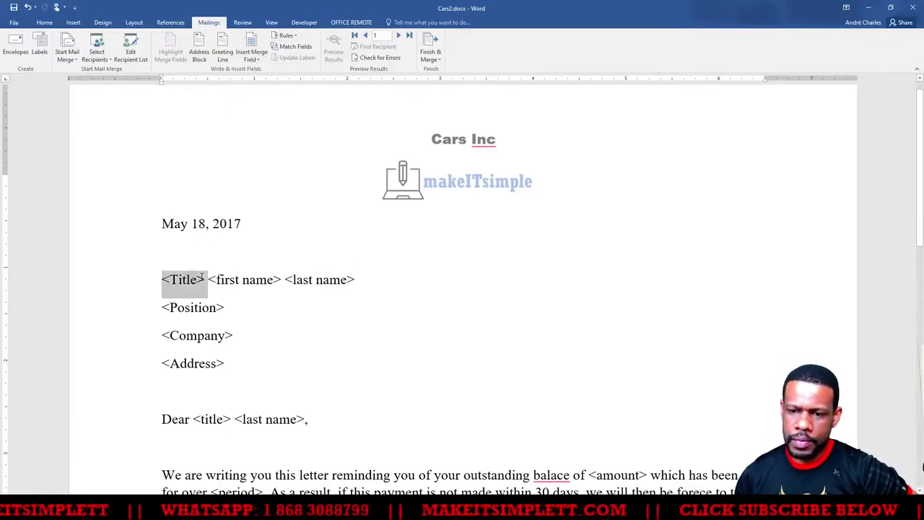
{"action": "left_click", "coordinate": [251, 59]}
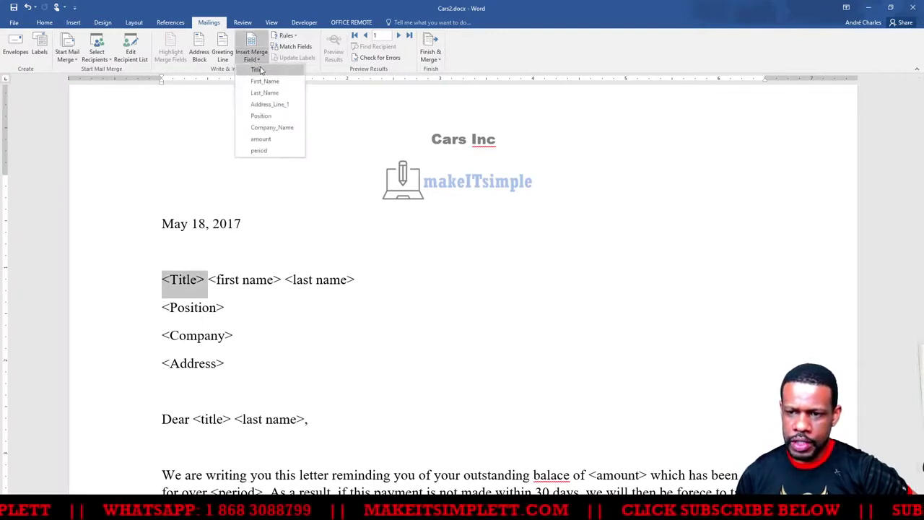
{"action": "left_click", "coordinate": [257, 70]}
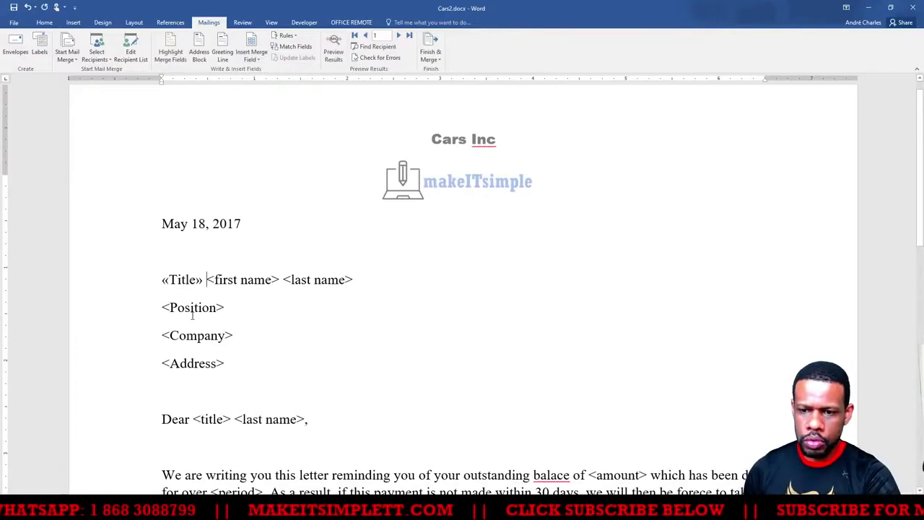
Replace the <first name> placeholder in the address block with the First_Name merge field
{"action": "scroll", "coordinate": [206, 305], "scroll_direction": "up", "scroll_amount": 4, "text": "ctrl"}
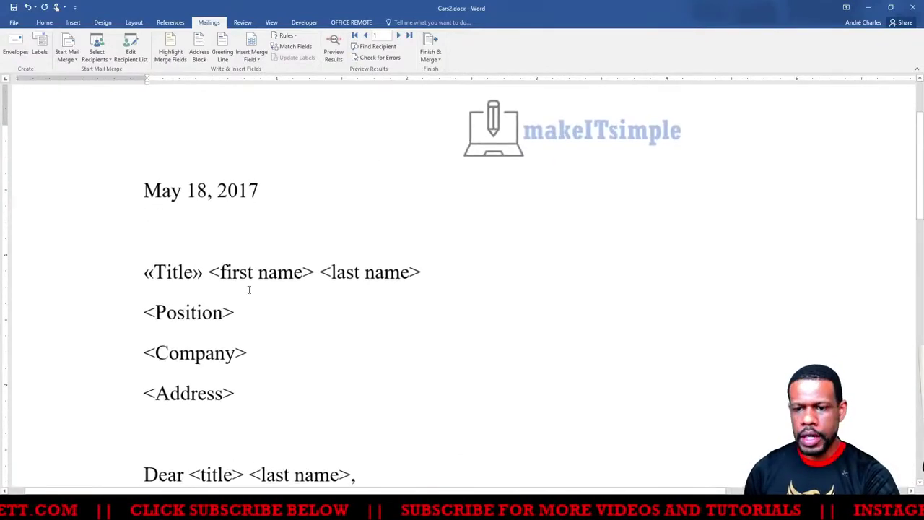
{"action": "scroll", "coordinate": [250, 289], "scroll_direction": "down", "scroll_amount": 3, "text": "ctrl"}
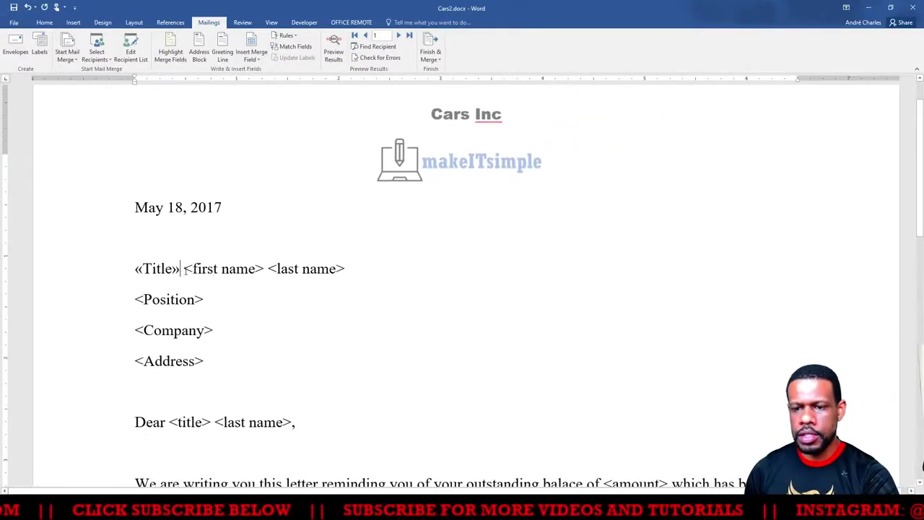
{"action": "left_click_drag", "start_coordinate": [185, 270], "coordinate": [257, 280]}
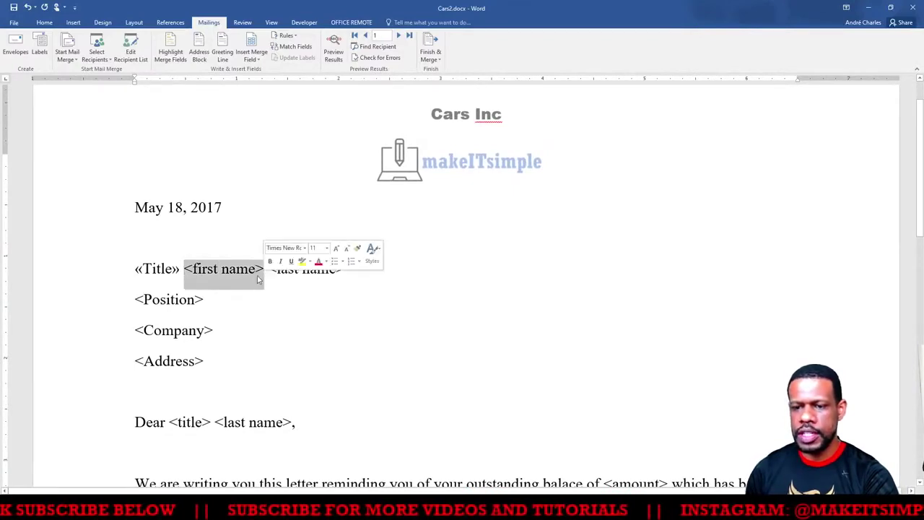
{"action": "left_click", "coordinate": [254, 58]}
{"action": "left_click", "coordinate": [269, 82]}
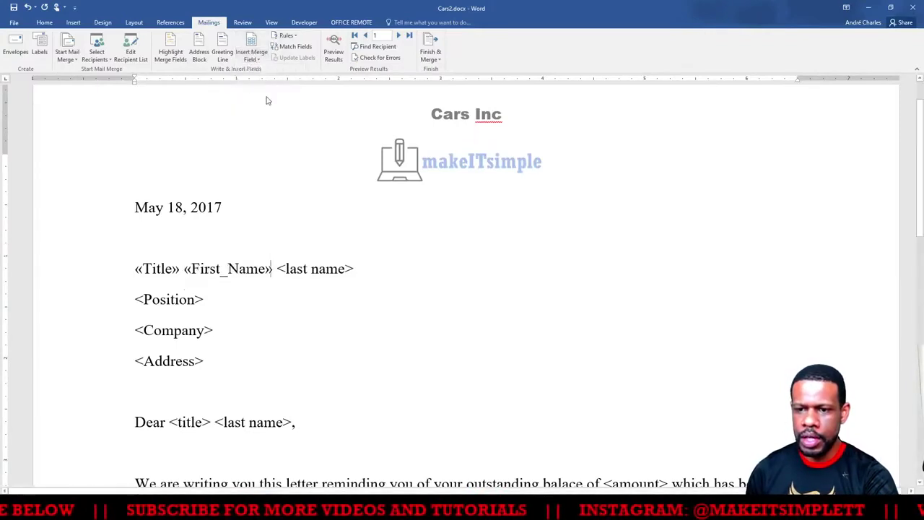
Replace the <last name> placeholder in the address block with the Last_Name merge field
{"action": "left_click", "coordinate": [296, 272]}
{"action": "left_click_drag", "start_coordinate": [279, 269], "coordinate": [354, 272]}
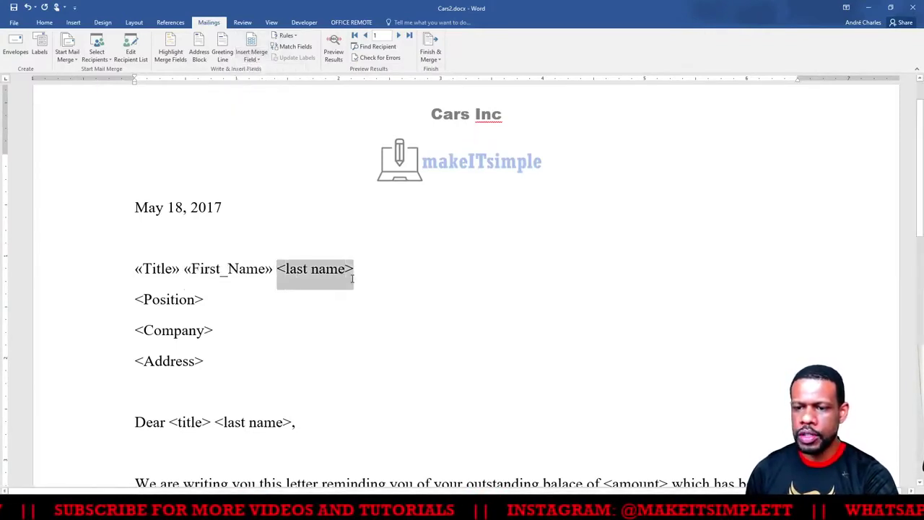
{"action": "left_click", "coordinate": [251, 59]}
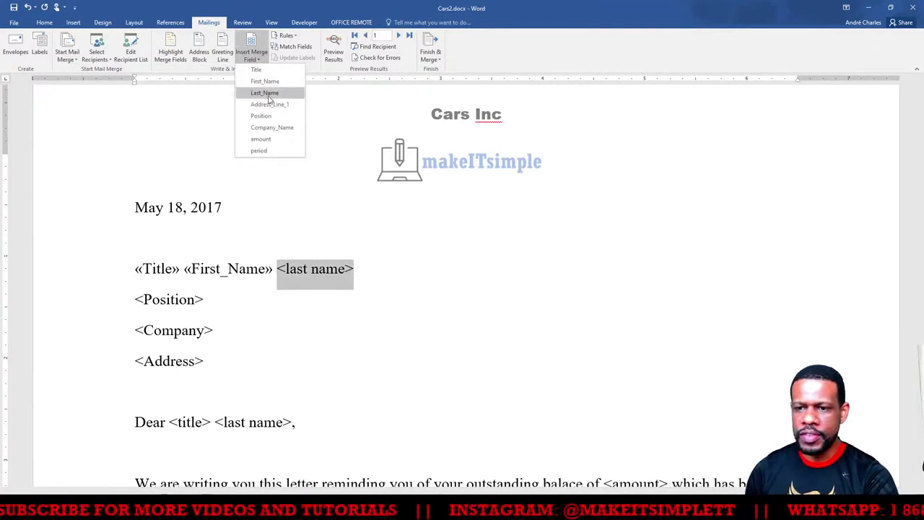
{"action": "left_click", "coordinate": [266, 92]}
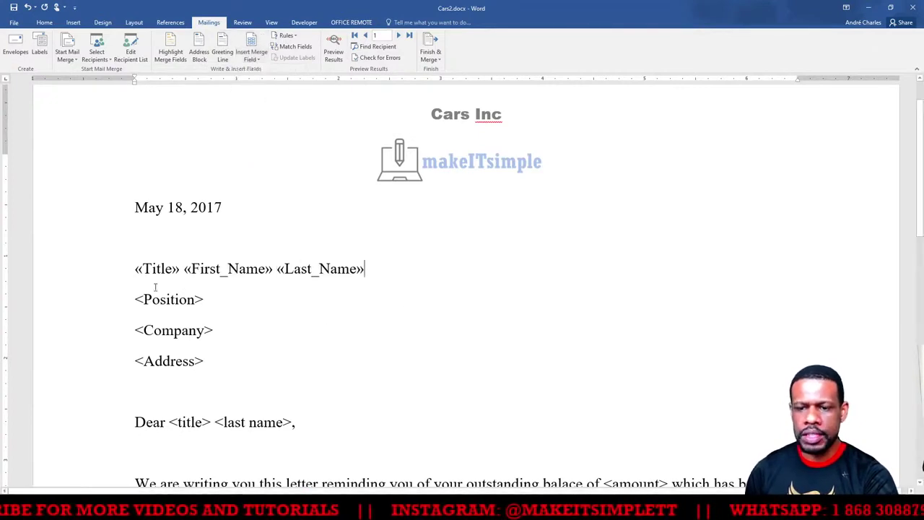
Replace the remaining address, salutation, amount and period placeholders with their matching merge fields and save the letter as Cars3
{"action": "left_click_drag", "start_coordinate": [136, 299], "coordinate": [204, 300]}
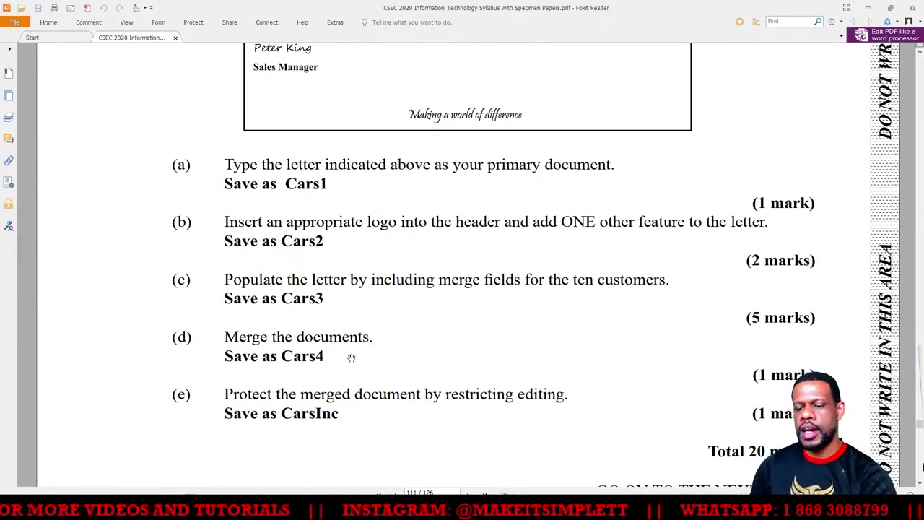
{"action": "key", "text": "alt+Tab"}
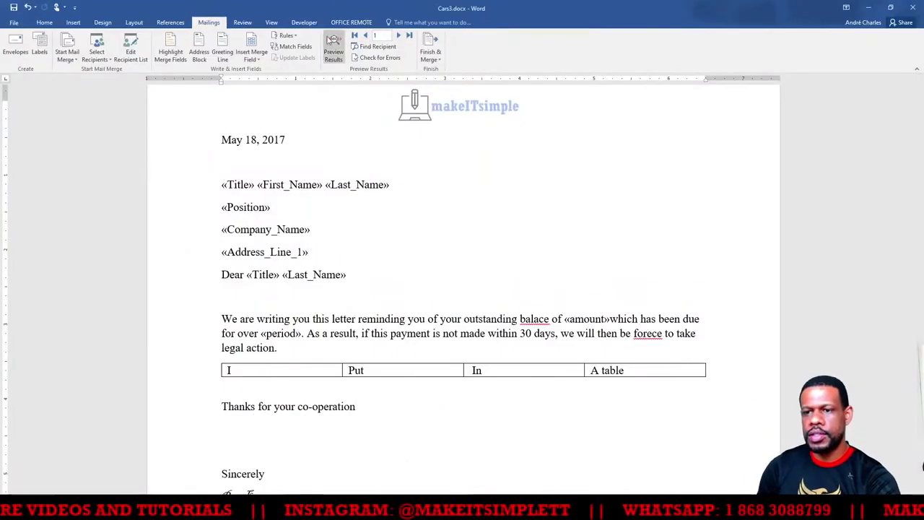
Preview the merge results and browse the first three customers' letters, returning to the first record
{"action": "left_click", "coordinate": [335, 52]}
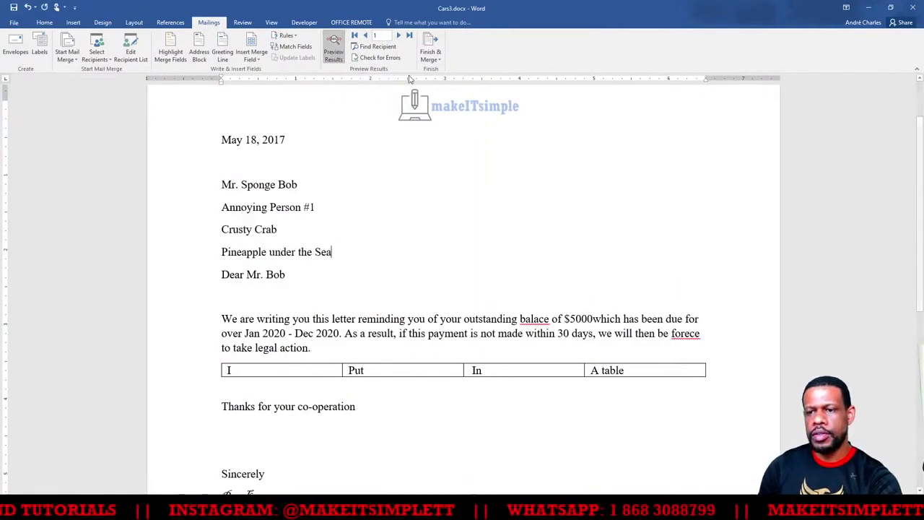
{"action": "left_click", "coordinate": [399, 36]}
{"action": "left_click", "coordinate": [399, 36]}
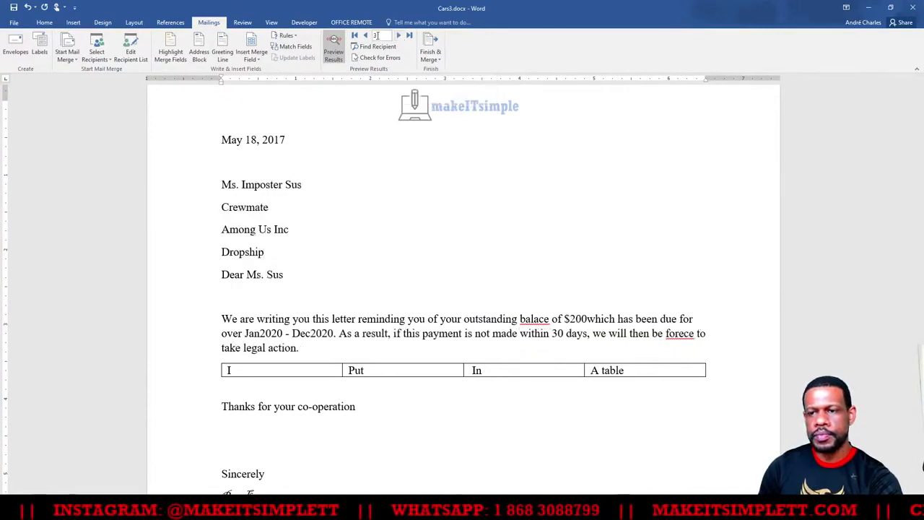
{"action": "left_click", "coordinate": [367, 37]}
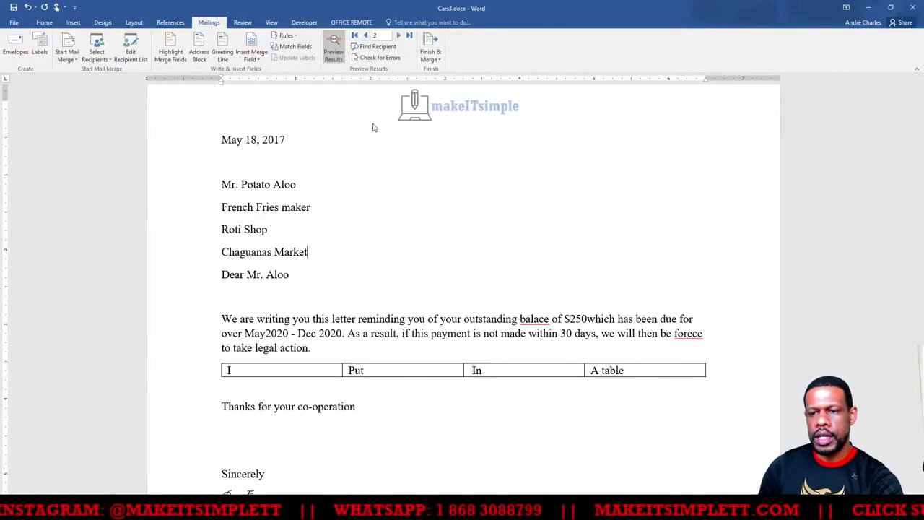
{"action": "scroll", "coordinate": [361, 120], "scroll_direction": "up", "scroll_amount": 3}
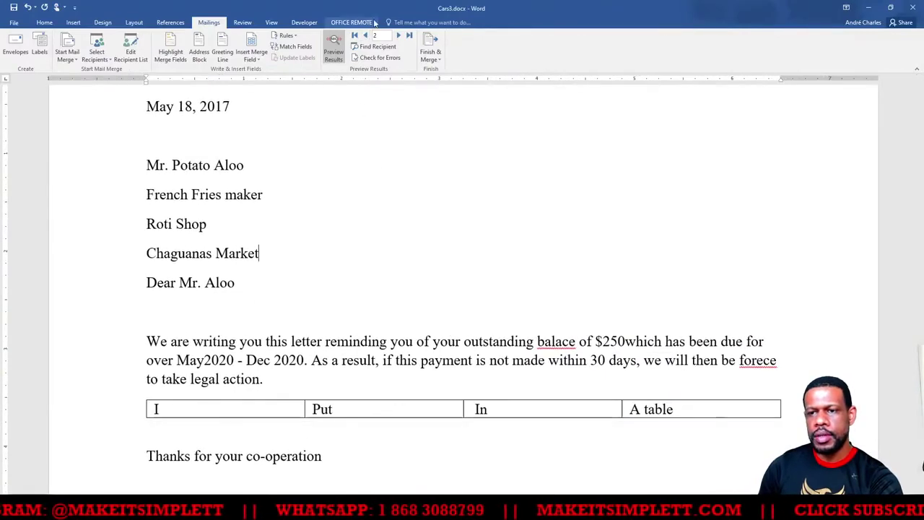
{"action": "left_click", "coordinate": [367, 37]}
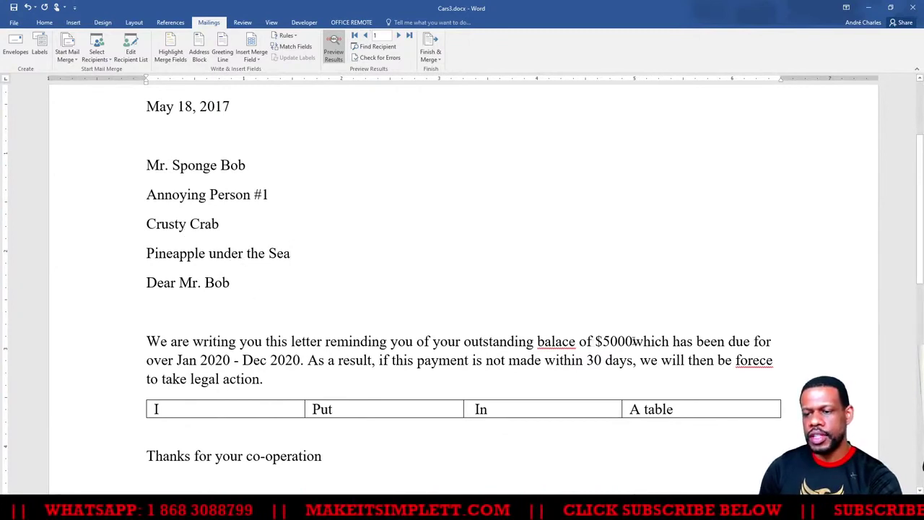
Merge all records into a new document of individual, editable letters
{"action": "left_click", "coordinate": [439, 55]}
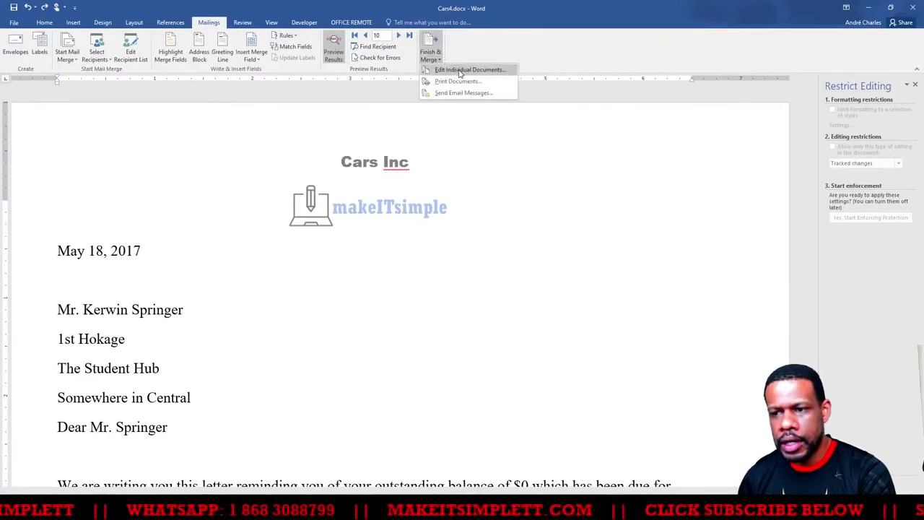
{"action": "left_click", "coordinate": [459, 71]}
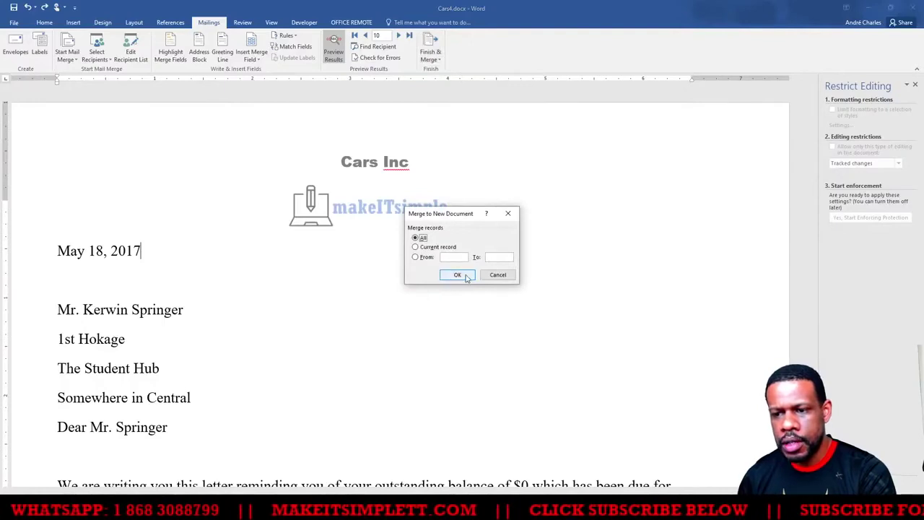
{"action": "left_click", "coordinate": [458, 275]}
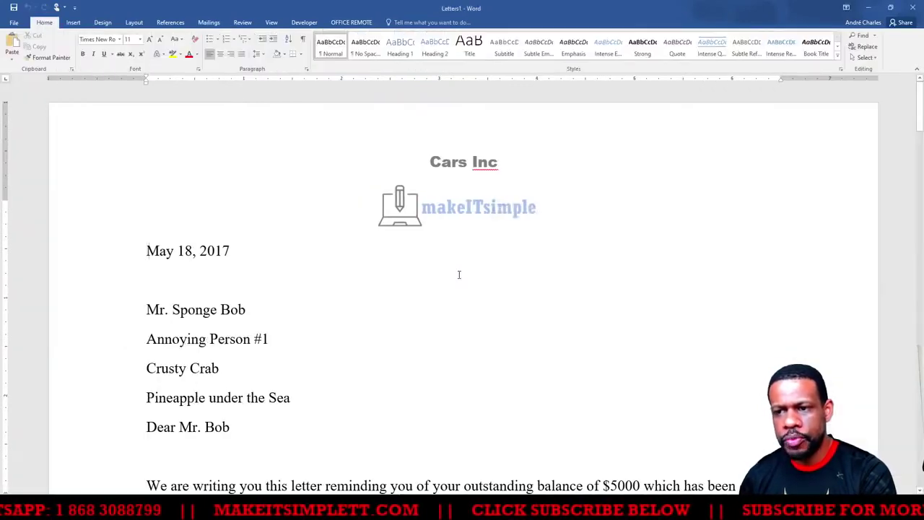
Look through the merged letters and switch to the specimen paper in Foxit Reader to check the remaining tasks
{"action": "scroll", "coordinate": [324, 289], "scroll_direction": "down", "scroll_amount": 6}
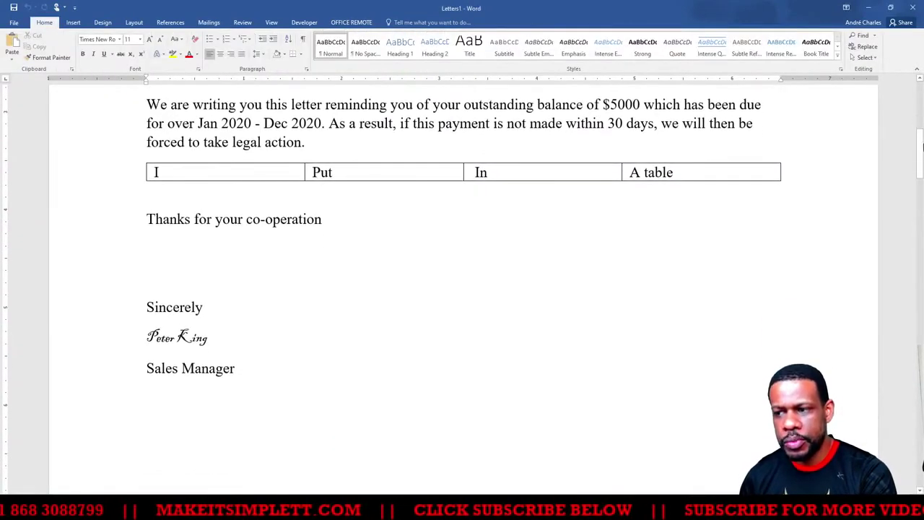
{"action": "left_click_drag", "start_coordinate": [919, 144], "coordinate": [912, 374]}
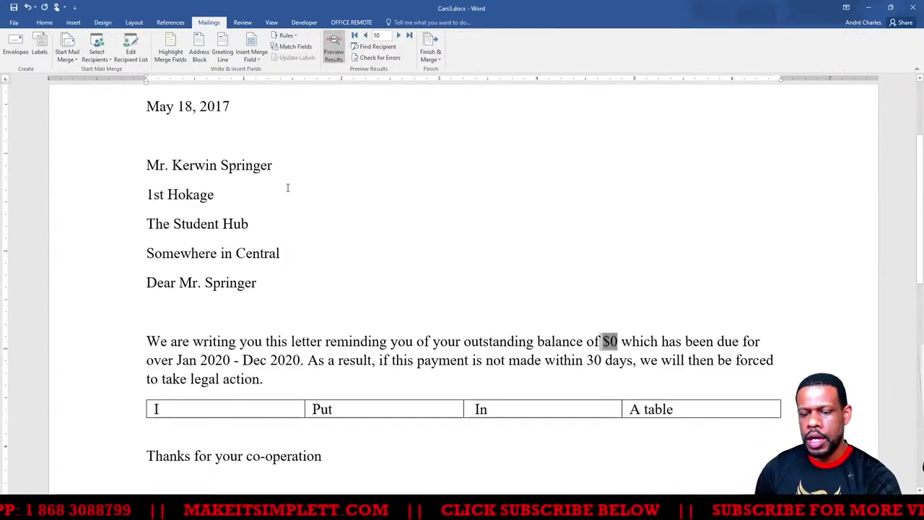
{"action": "key", "text": "alt+Tab"}
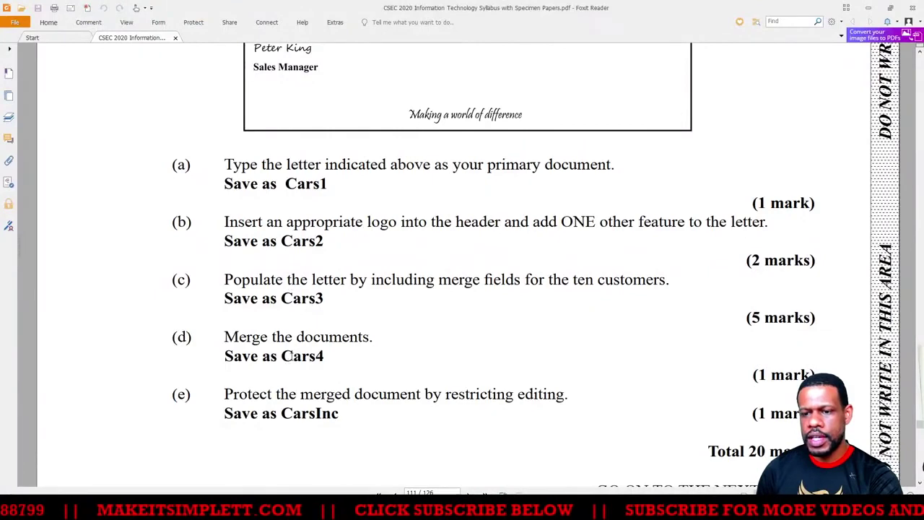
Switch to Word and protect the merged letters by limiting formatting to a selection of styles, enforcing the protection without a password
{"action": "key", "text": "alt+Tab"}
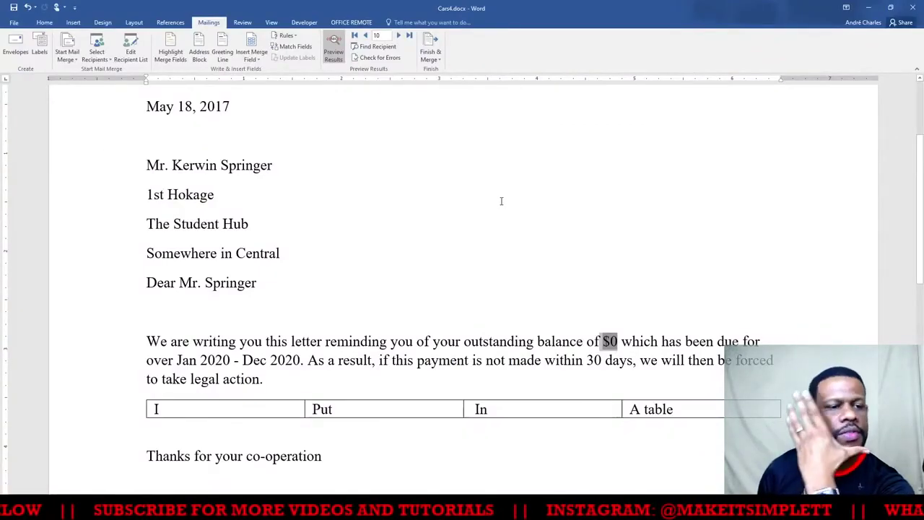
{"action": "left_click", "coordinate": [244, 24]}
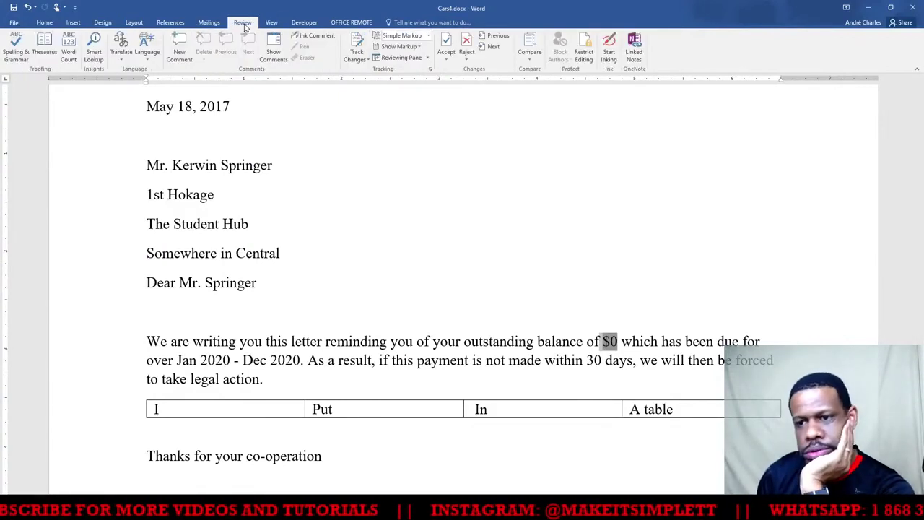
{"action": "left_click", "coordinate": [586, 52]}
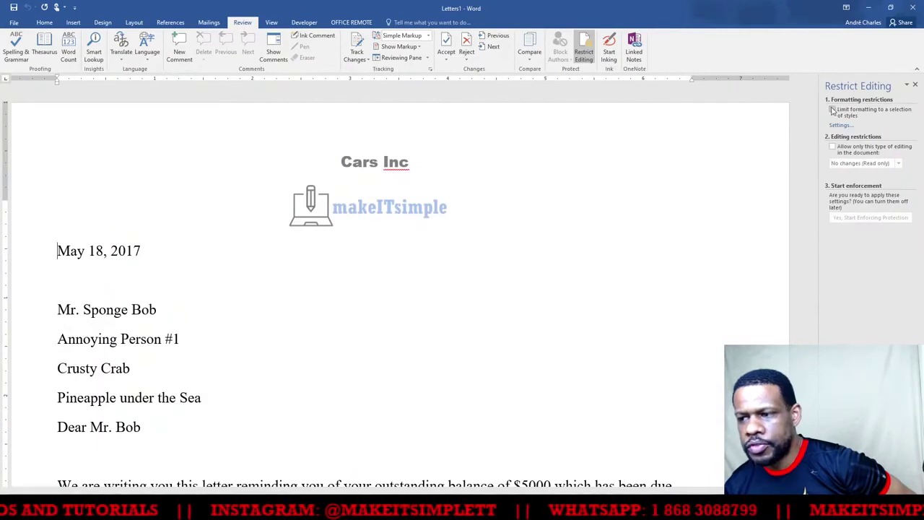
{"action": "left_click", "coordinate": [832, 110]}
{"action": "left_click", "coordinate": [833, 147]}
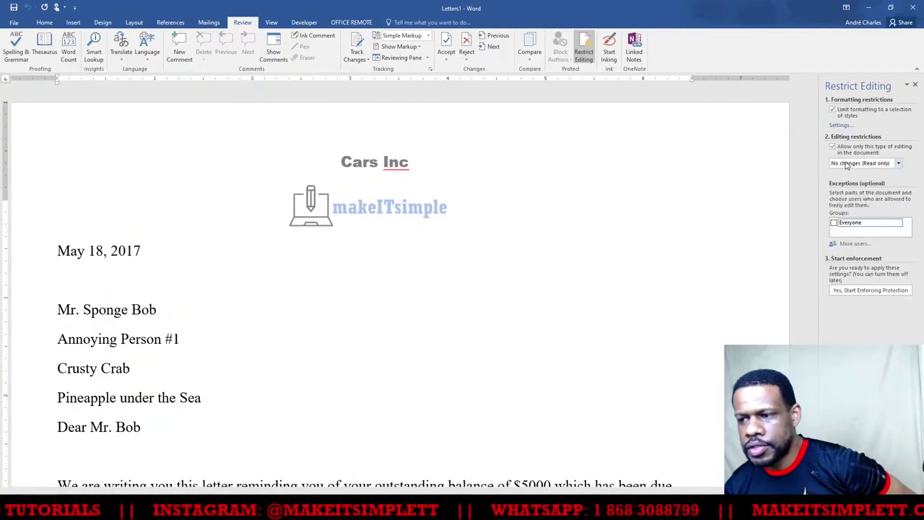
{"action": "left_click", "coordinate": [899, 164]}
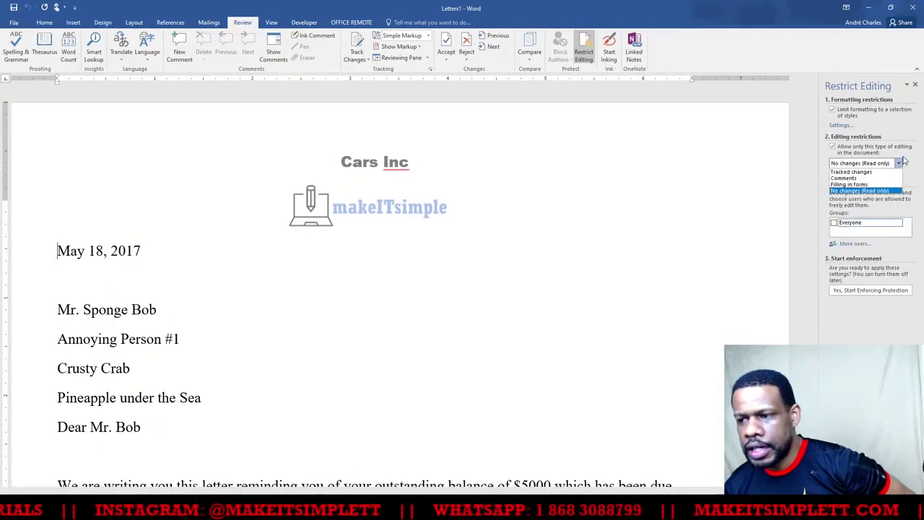
{"action": "left_click", "coordinate": [896, 151]}
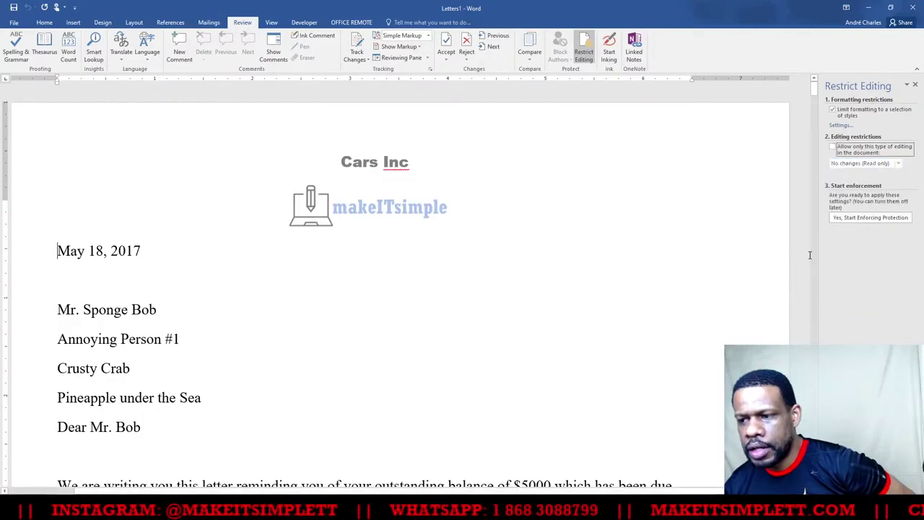
{"action": "left_click", "coordinate": [863, 219]}
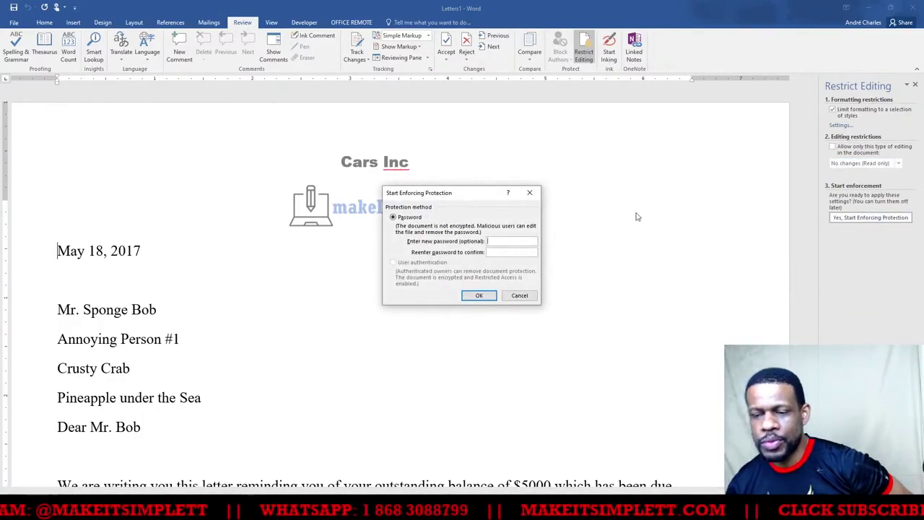
{"action": "left_click", "coordinate": [476, 296]}
Open the file commands for the protected merged letters to save the document
{"action": "left_click", "coordinate": [10, 28]}
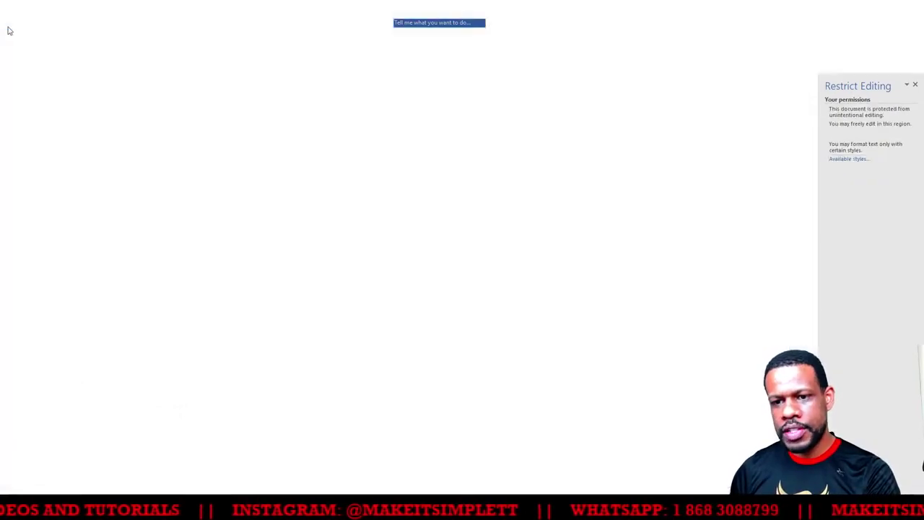